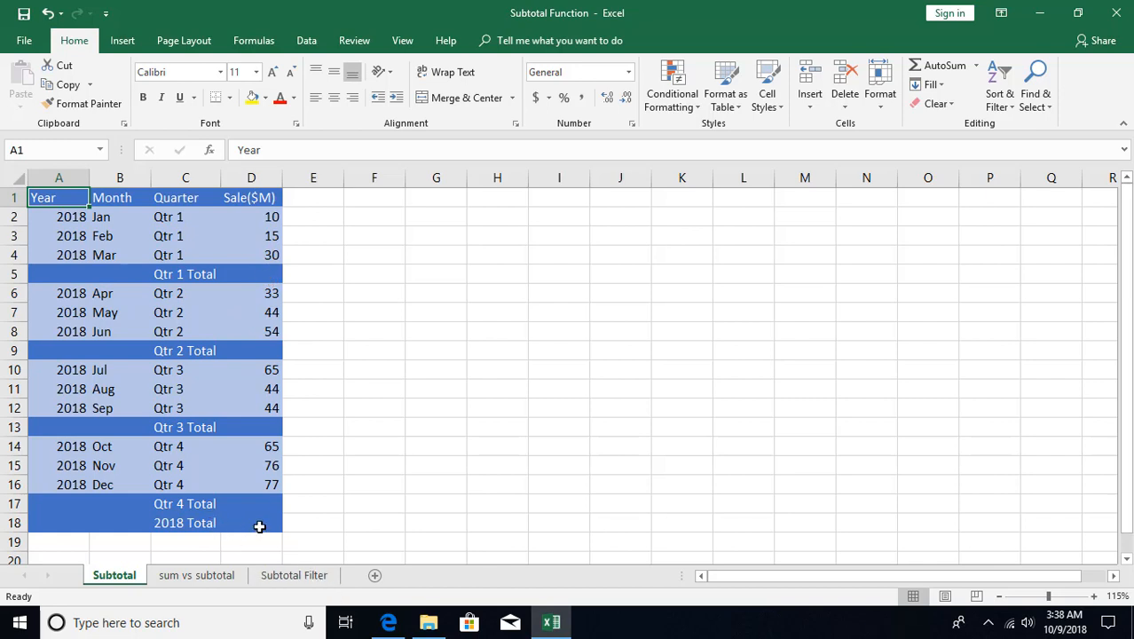
Step: Total the January to March sales in the Qtr 1 Total cell D5 with AutoSum over D2:D4
click(259, 527)
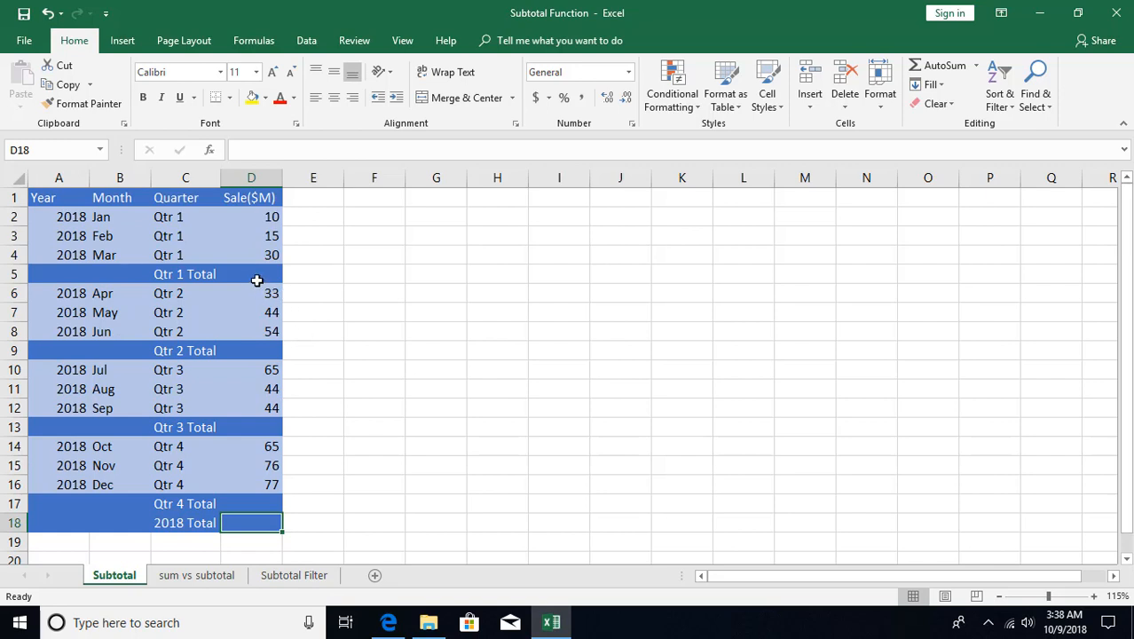
click(262, 275)
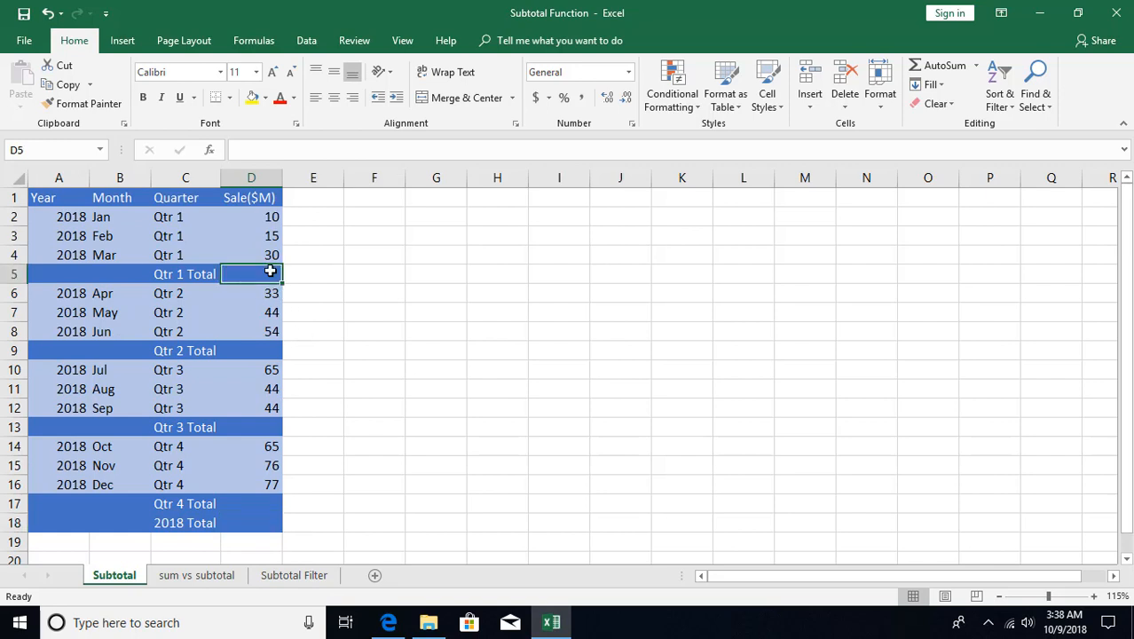
key(alt+equal)
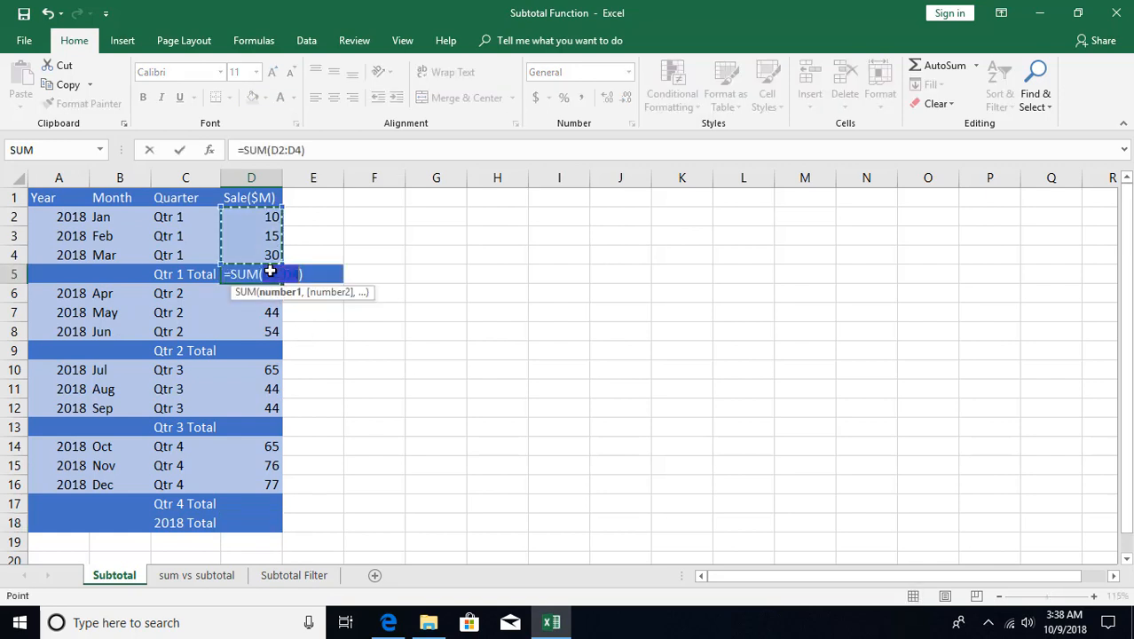
key(Return)
Step: Copy the Qtr 1 Total formula from D5 into the Qtr 2, Qtr 3 and Qtr 4 Total cells D9, D13 and D17
click(271, 278)
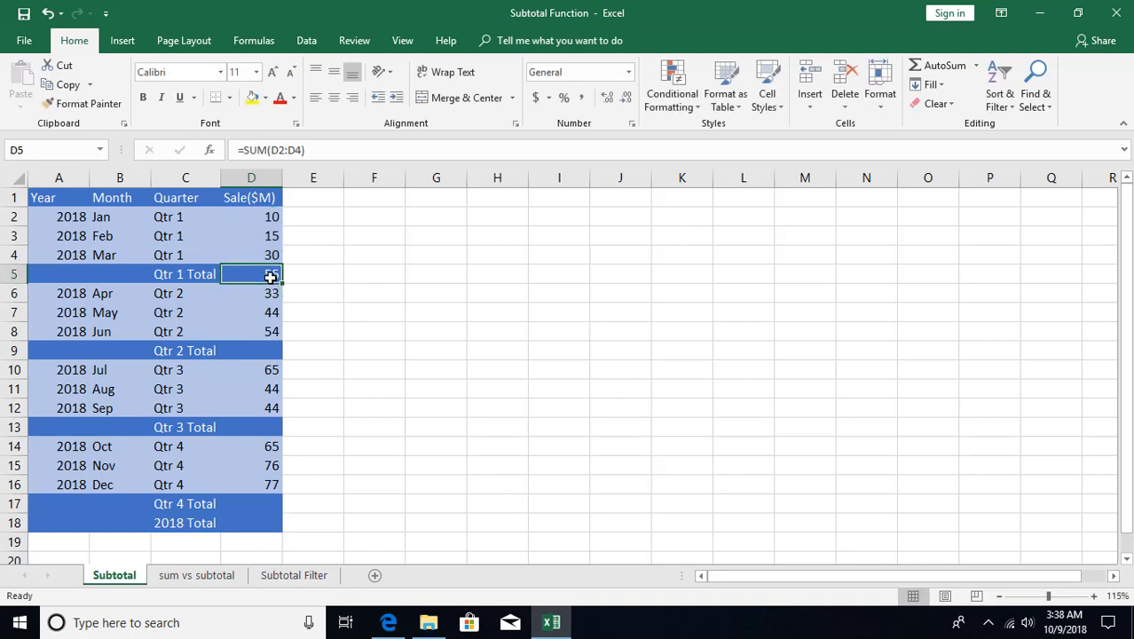
key(ctrl+c)
click(264, 351)
ctrl+click(261, 424)
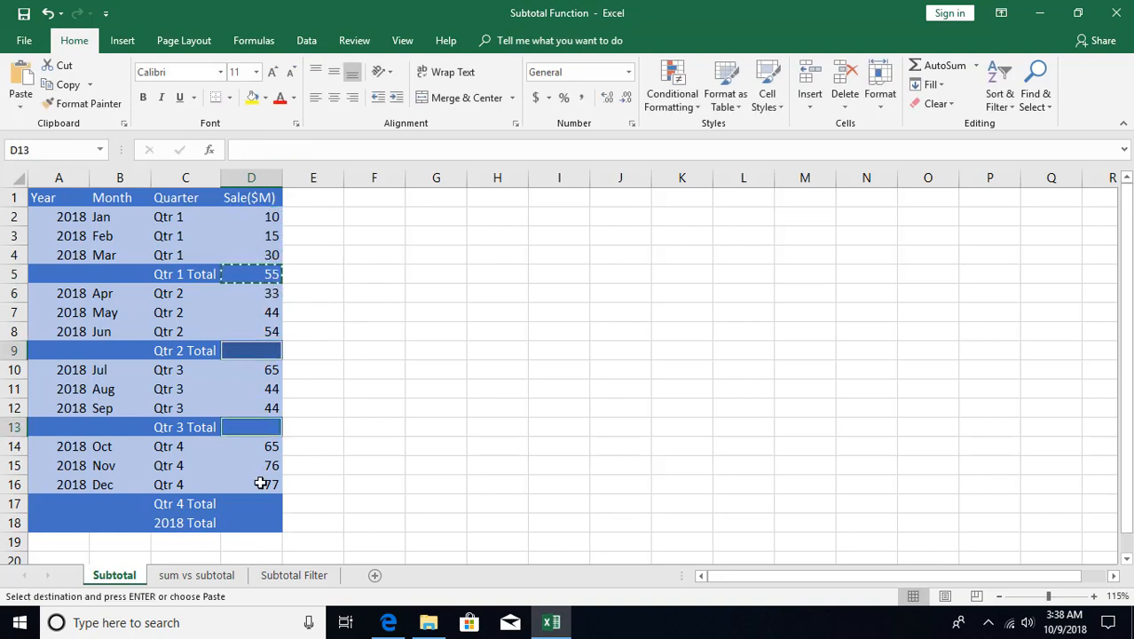
ctrl+click(259, 503)
key(ctrl+v)
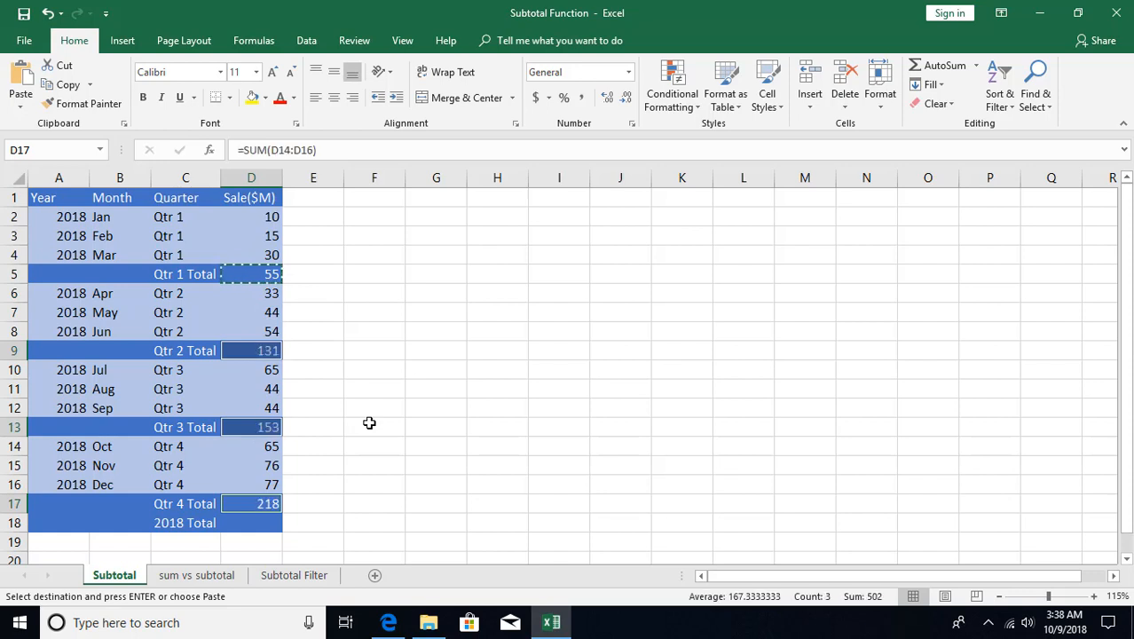
click(338, 373)
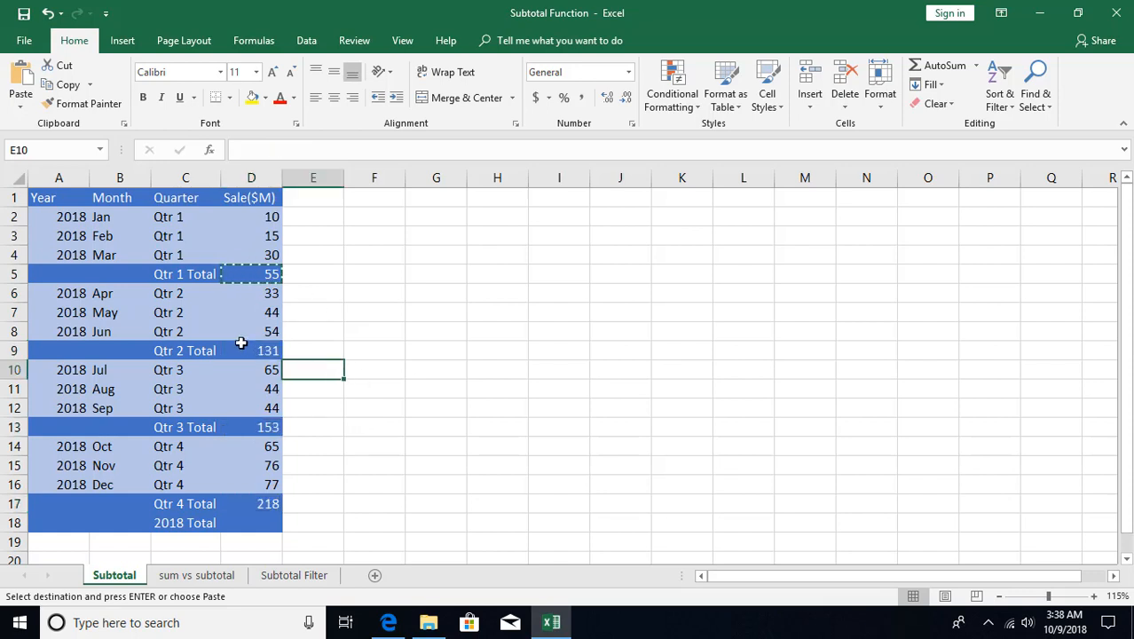
Step: AutoSum the four quarter totals into the 2018 Total cell D18
click(252, 525)
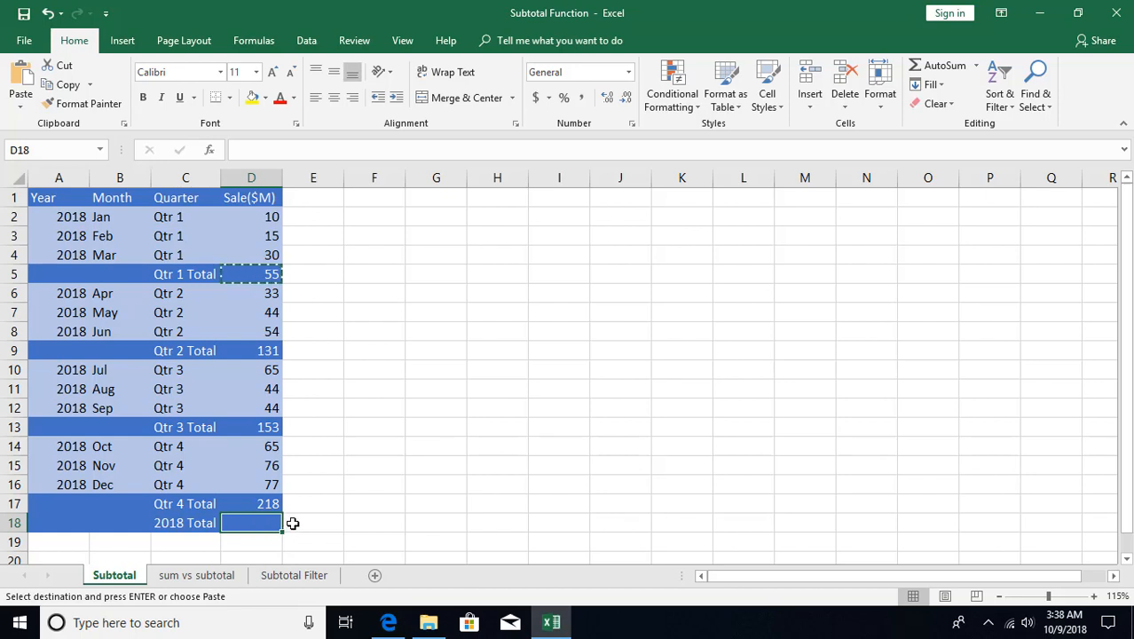
key(alt+equal)
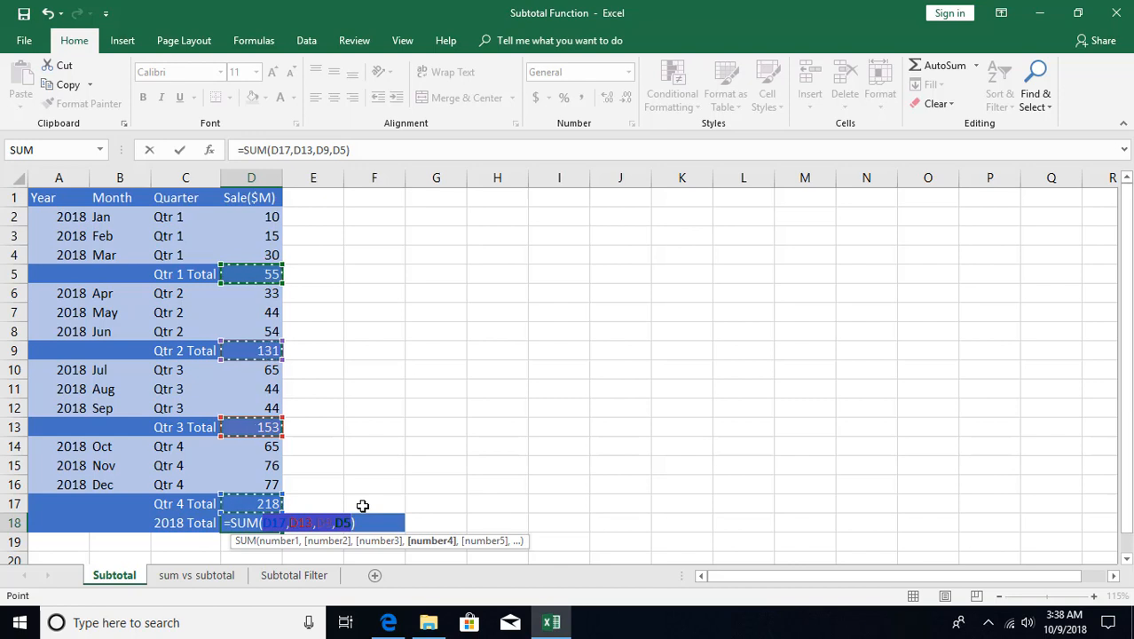
key(Return)
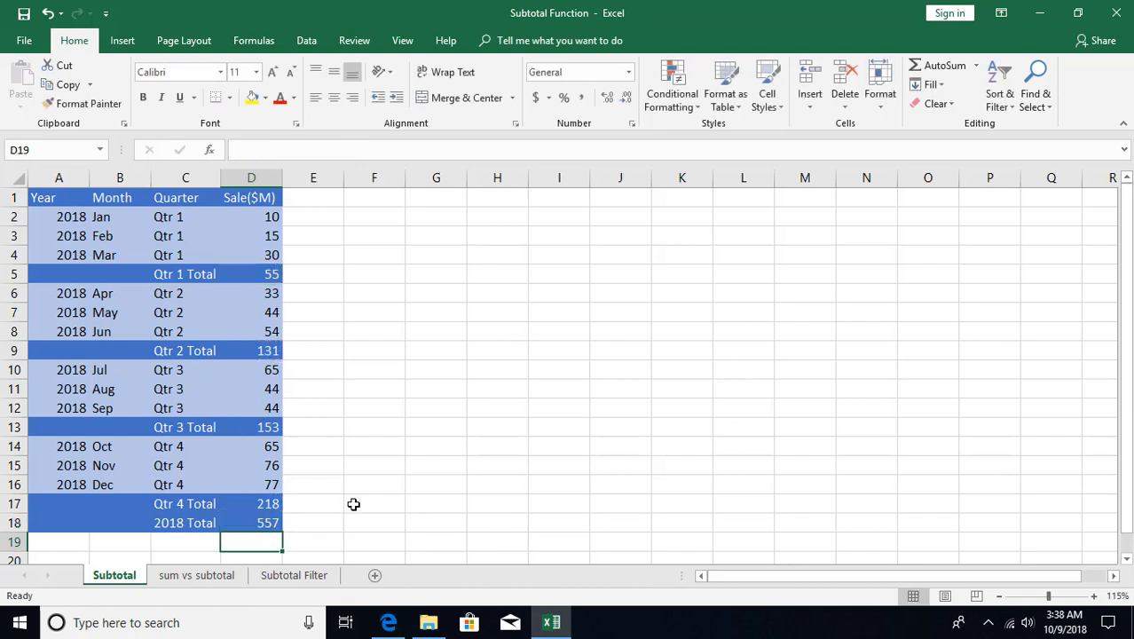
Step: Clear the 2018 Total in D18 and rebuild it as a SUM of the quarter totals D5, D9, D13 and D17
click(258, 523)
key(Delete)
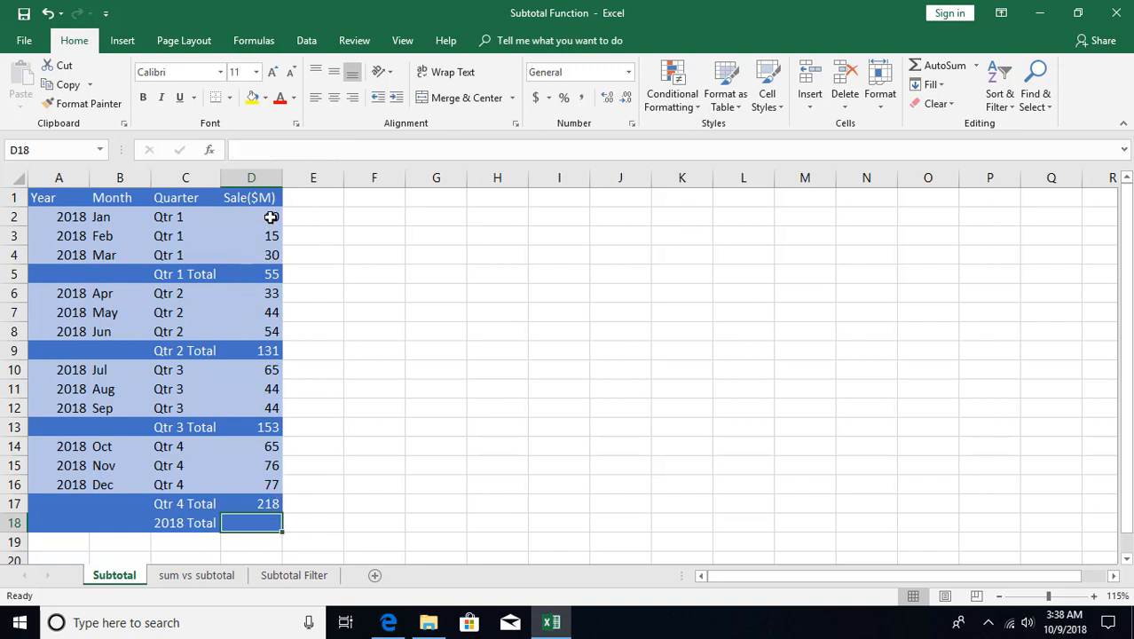
click(271, 274)
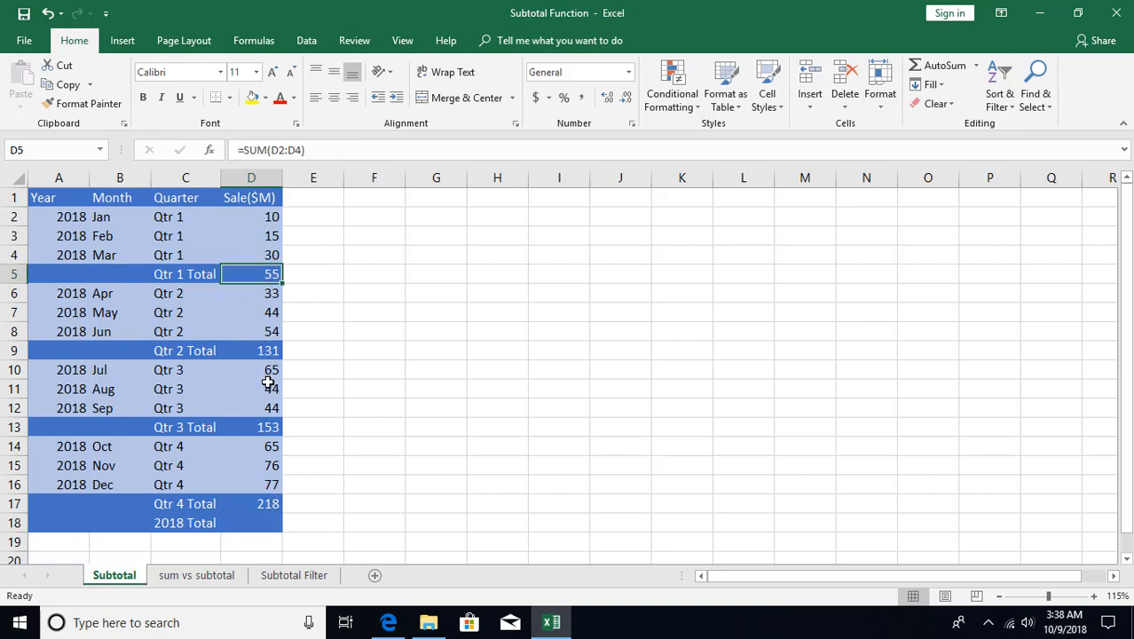
click(255, 523)
text(=sum)
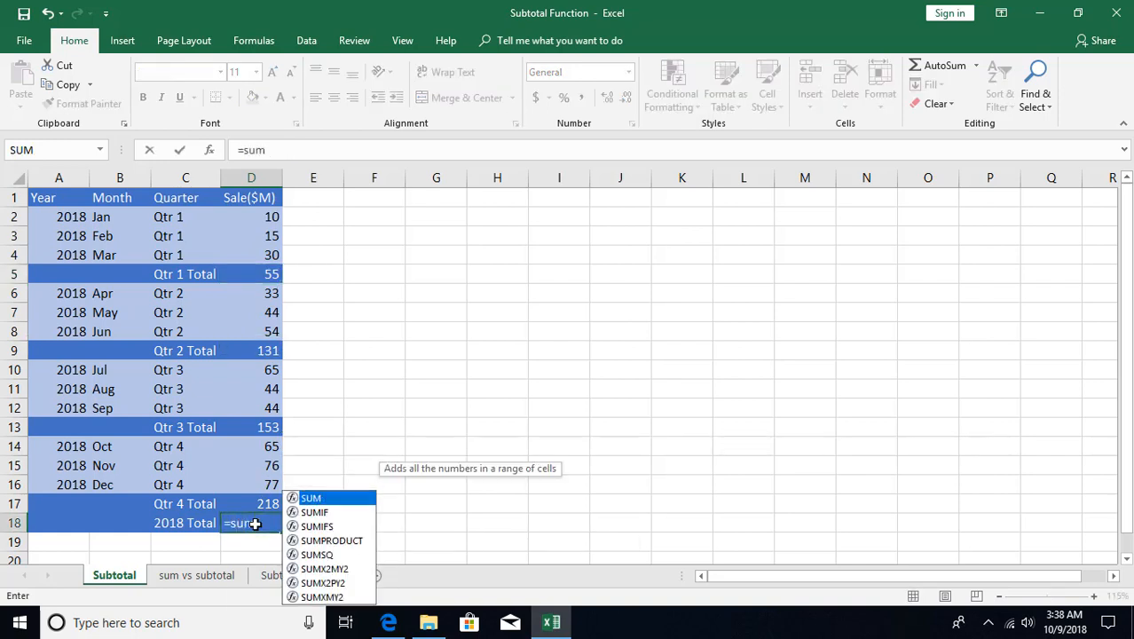
key(Tab)
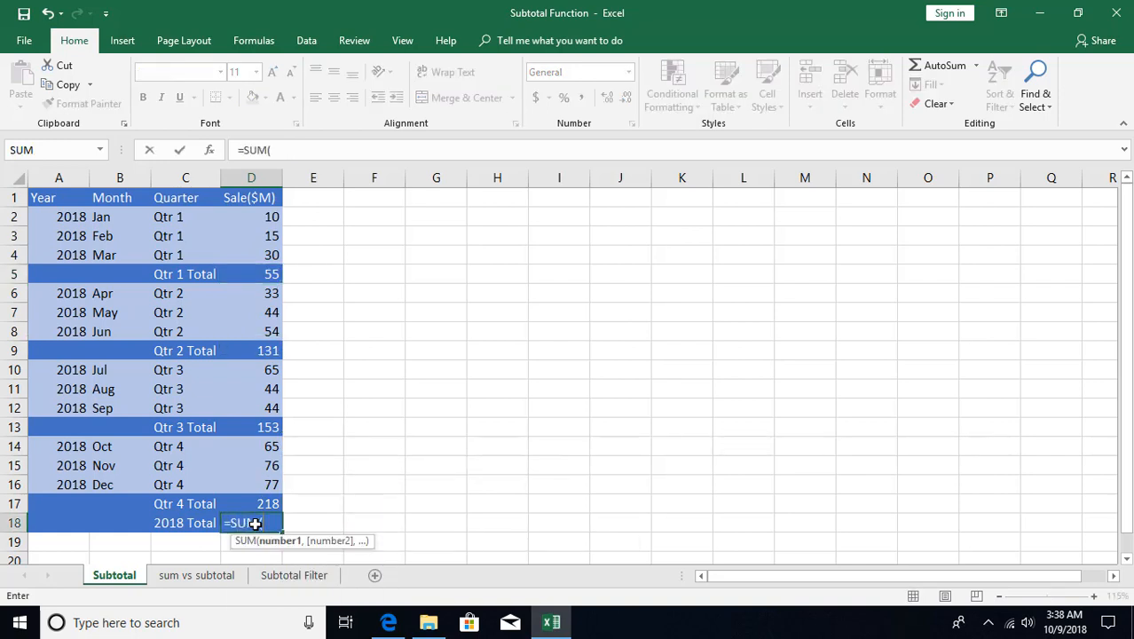
click(251, 272)
ctrl+click(258, 350)
ctrl+click(259, 427)
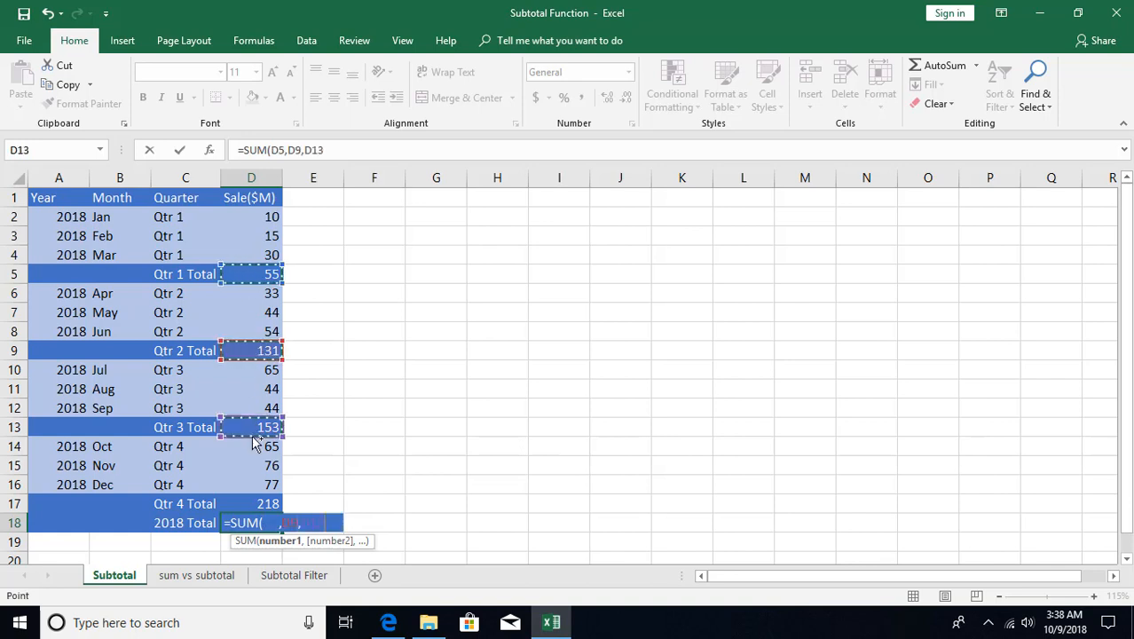
ctrl+click(255, 504)
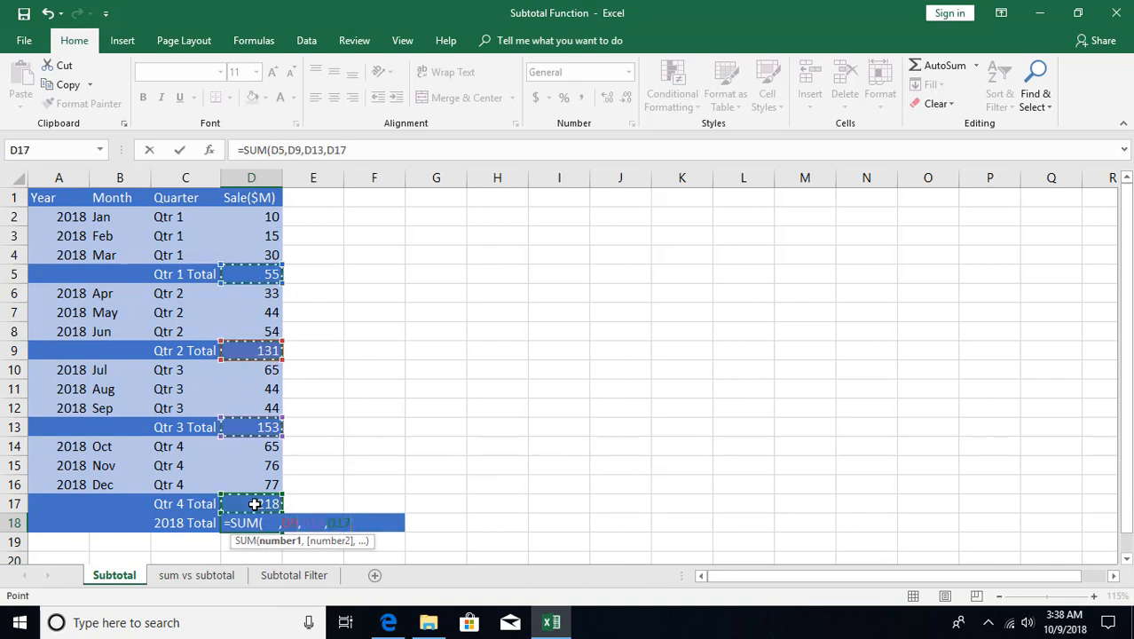
key(Return)
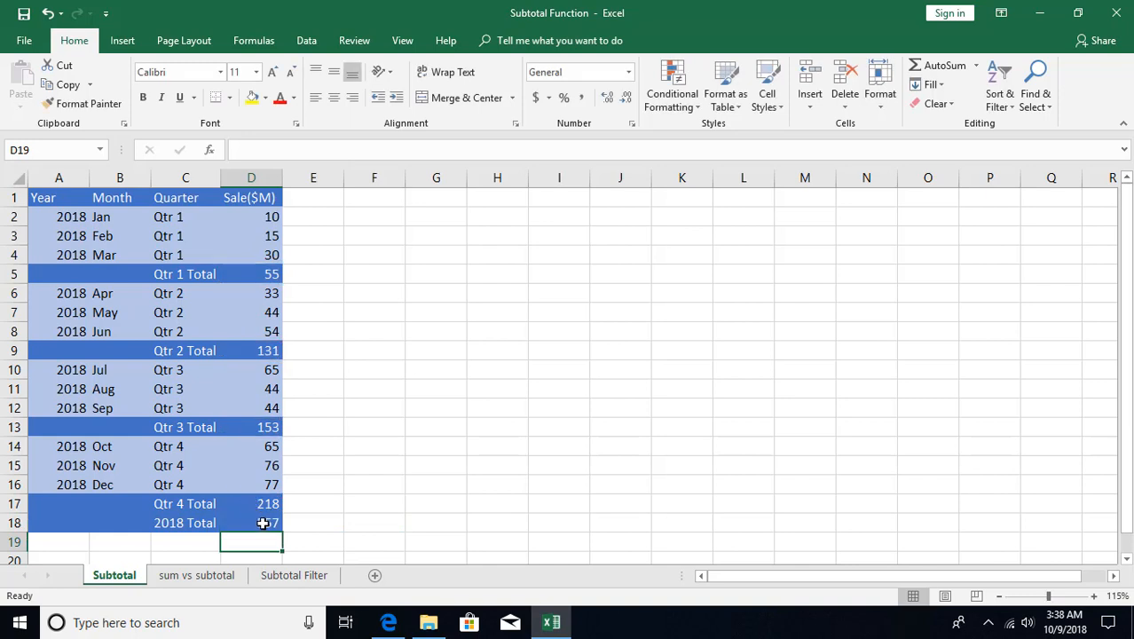
Step: Examine which cells the 2018 Total formula in D18 references, and check the sum of the whole range D2:D17
click(264, 524)
double_click(264, 523)
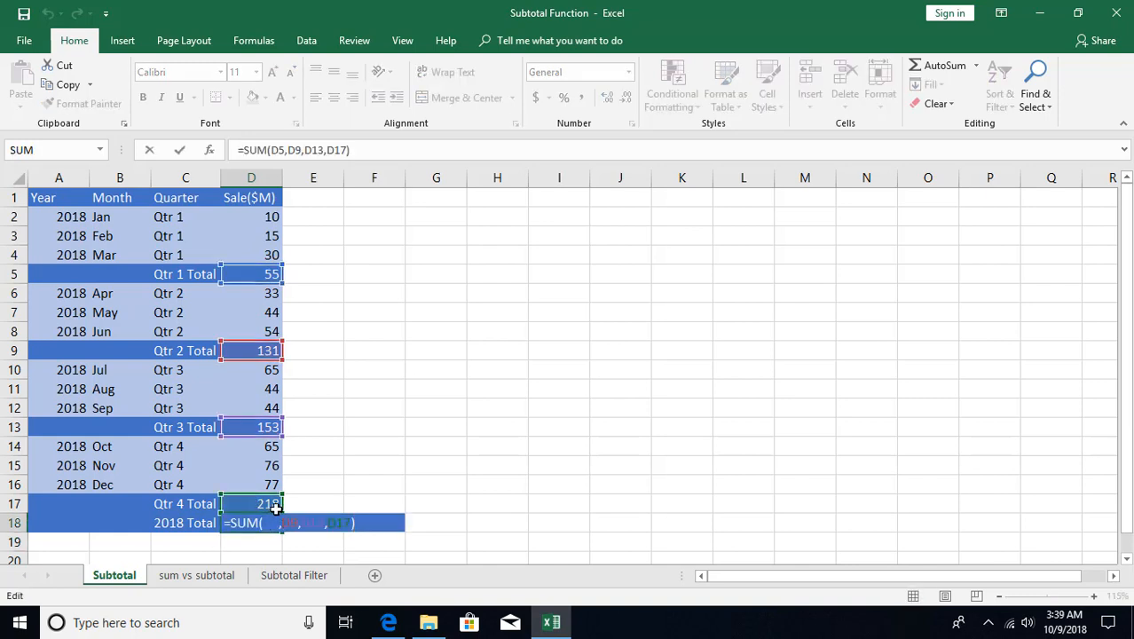
key(Escape)
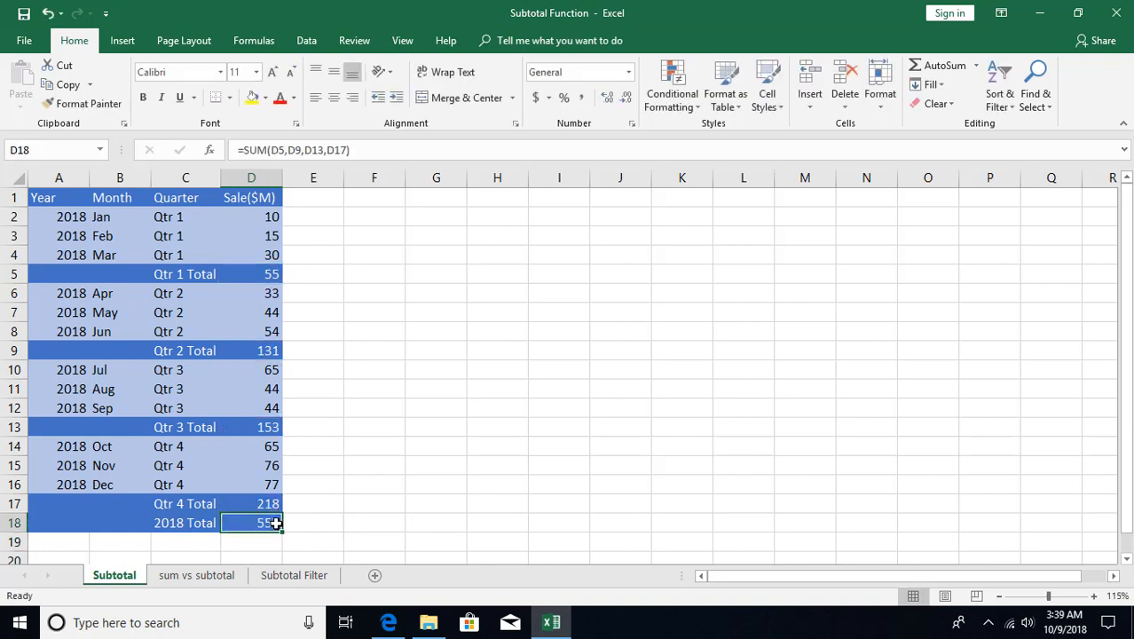
drag(266, 216, 246, 499)
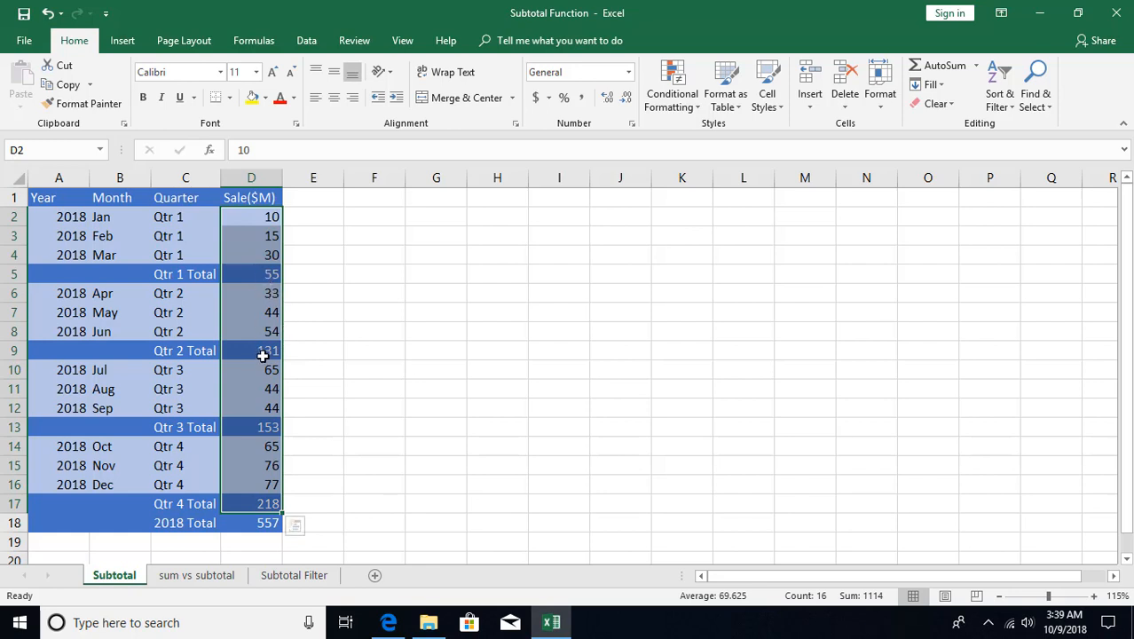
Step: Replace the Qtr 1 Total formula in D5 with SUBTOTAL, using function 9 - SUM over D2:D4
click(266, 275)
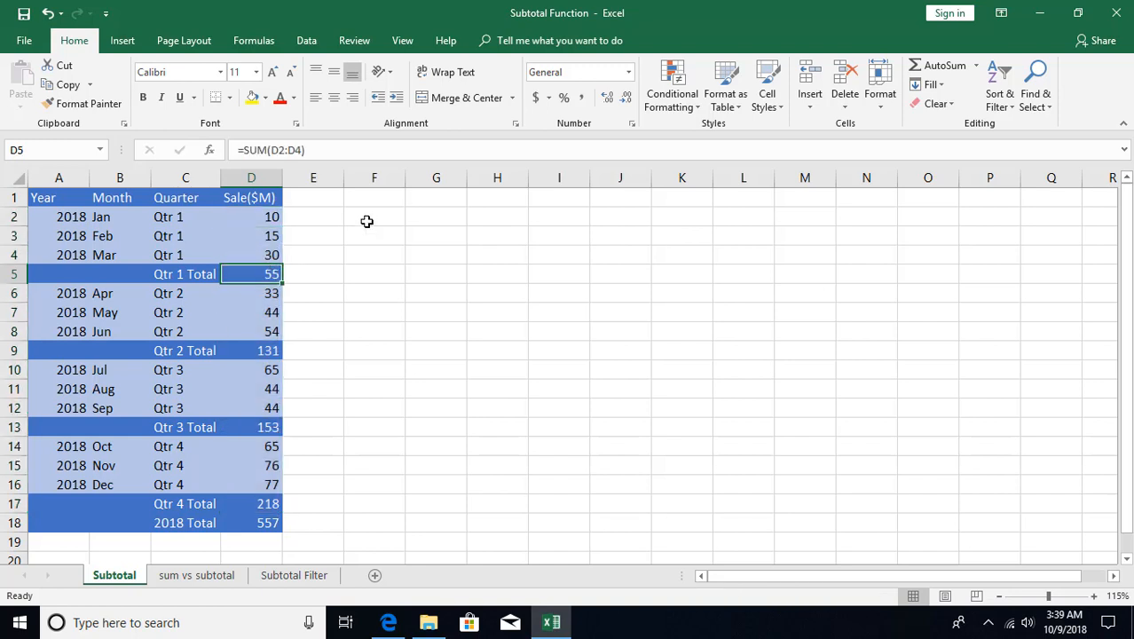
text(=sub)
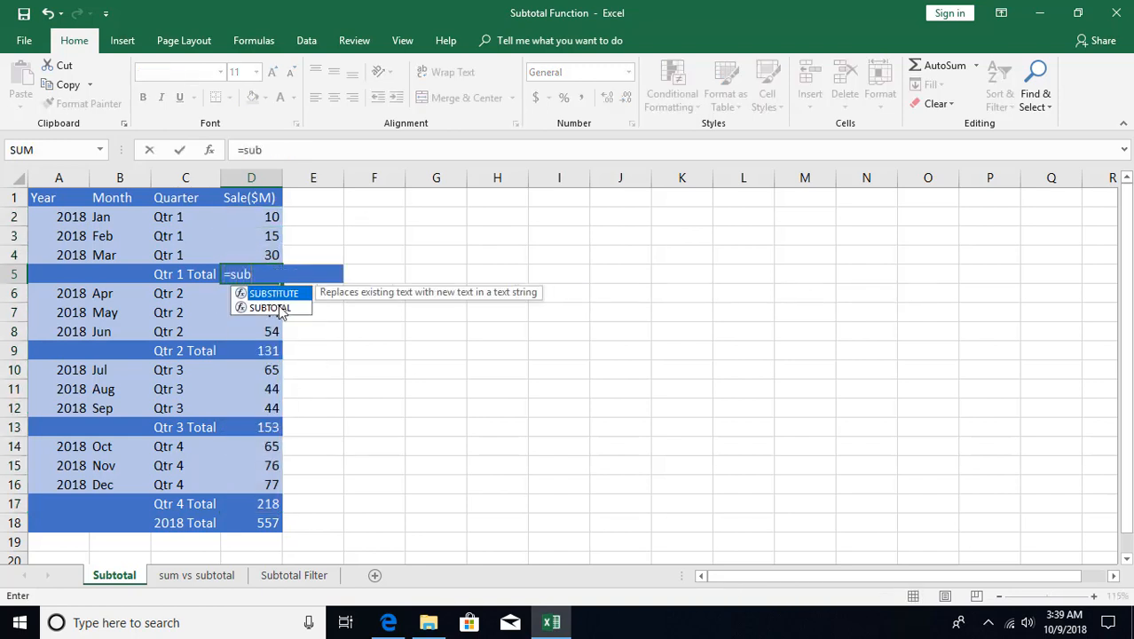
click(283, 308)
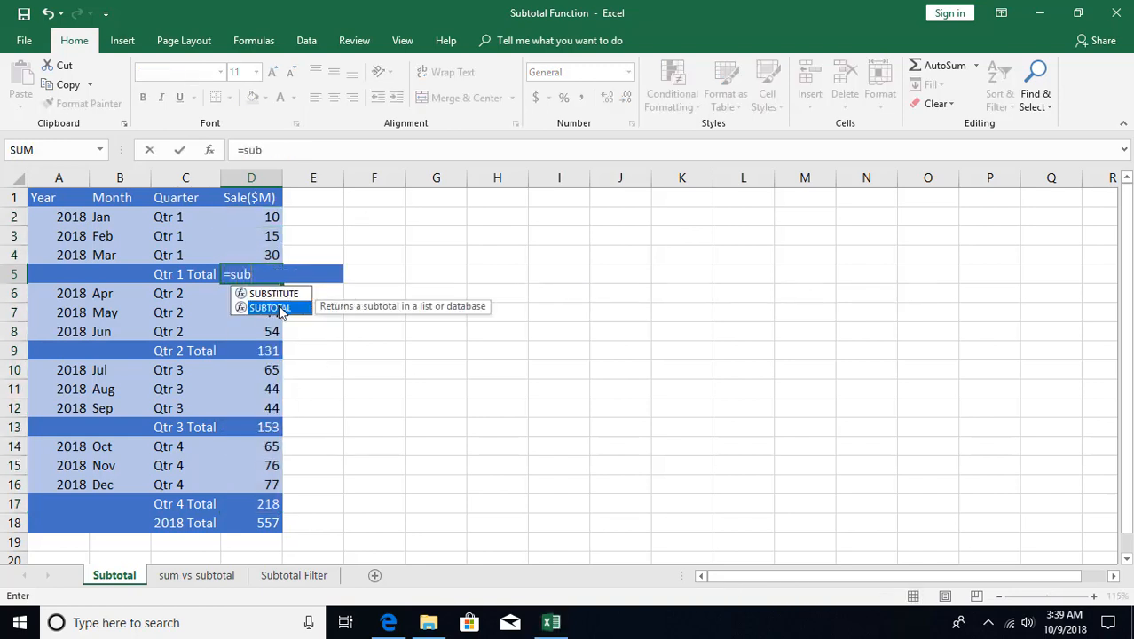
double_click(282, 308)
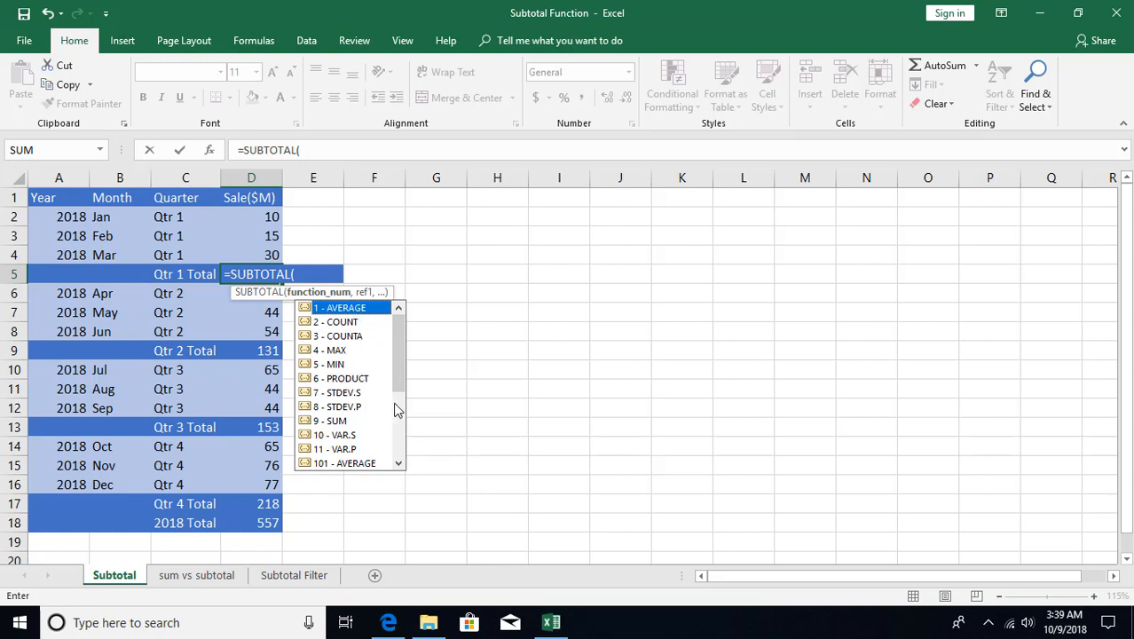
drag(398, 384, 461, 314)
click(343, 425)
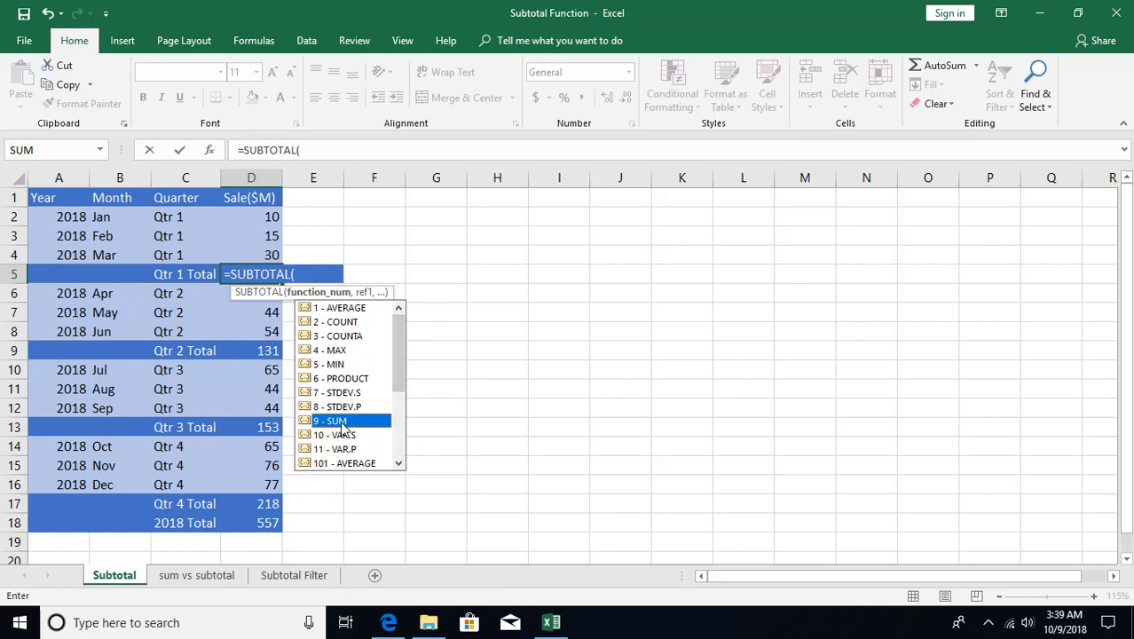
double_click(343, 424)
text(,)
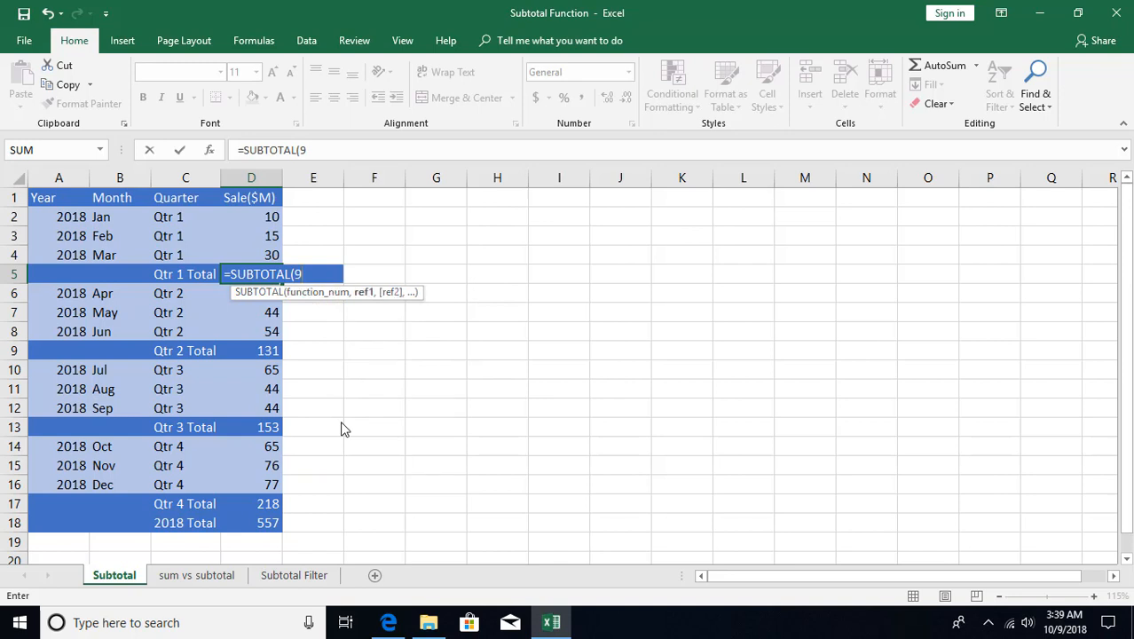
drag(262, 216, 260, 252)
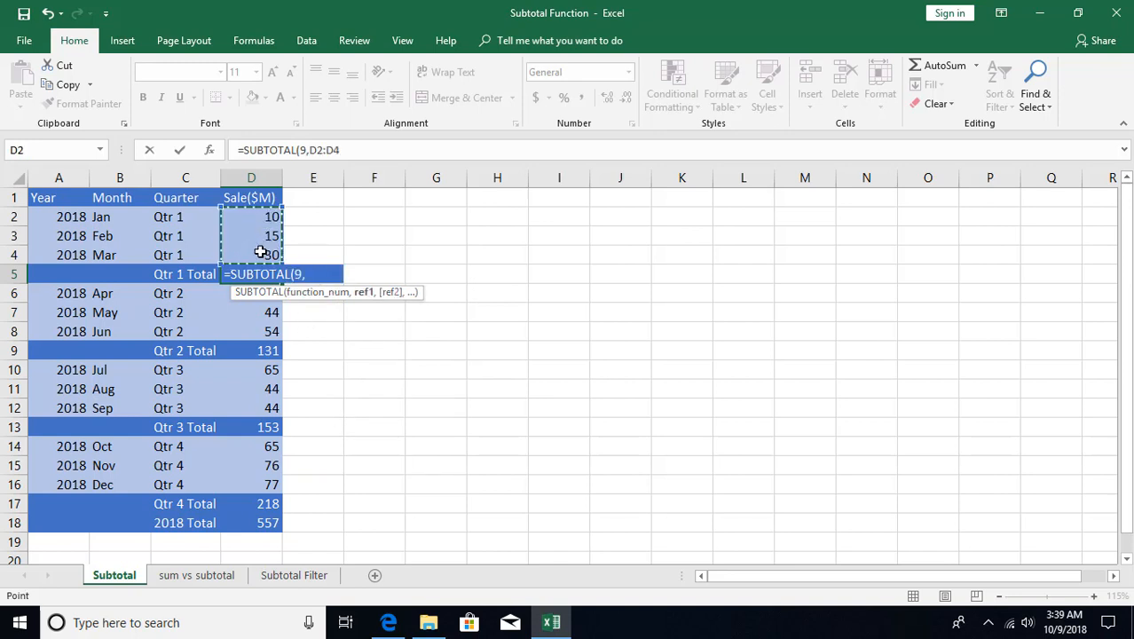
key(Return)
Step: Copy the SUBTOTAL formula from D5 over the Qtr 2, Qtr 3 and Qtr 4 totals in D9, D13 and D17
click(257, 276)
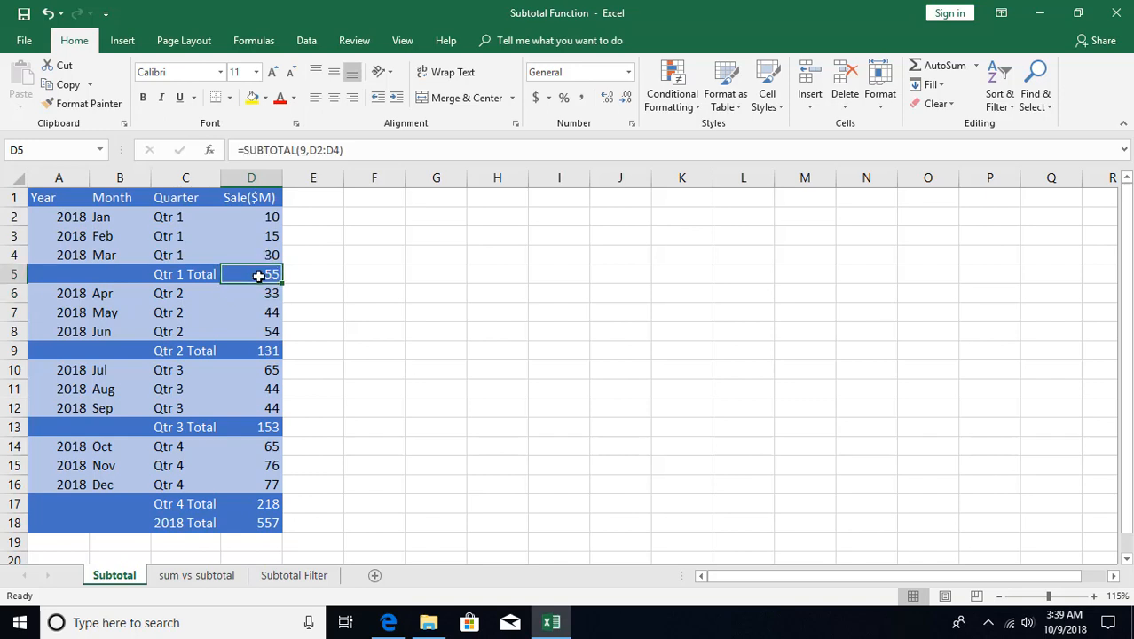
key(ctrl+c)
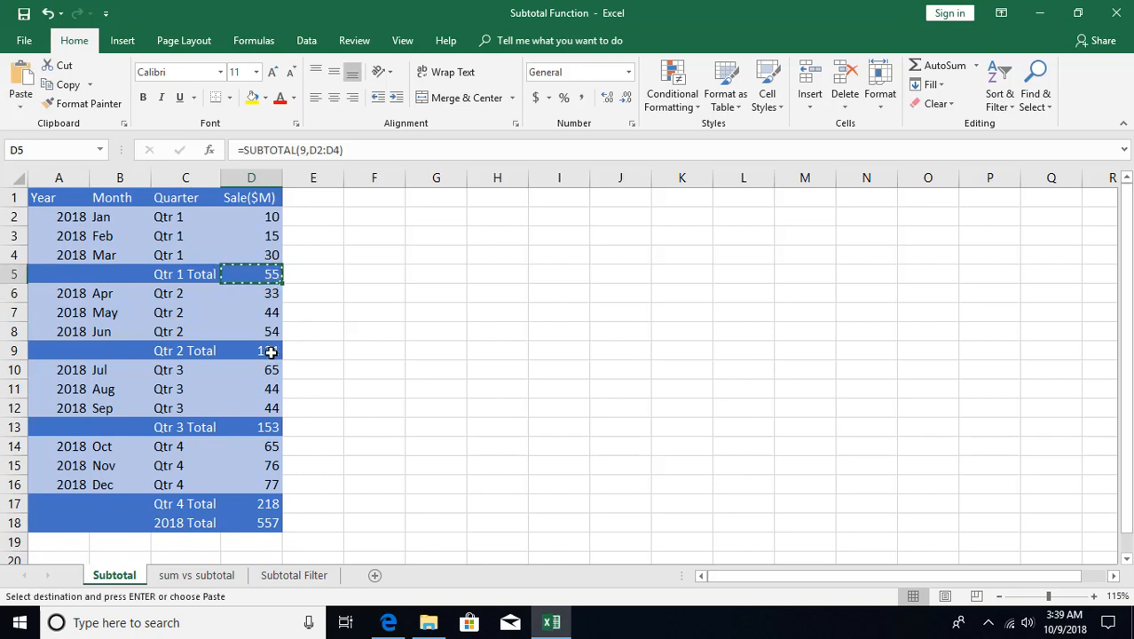
click(275, 351)
ctrl+click(271, 428)
ctrl+click(266, 502)
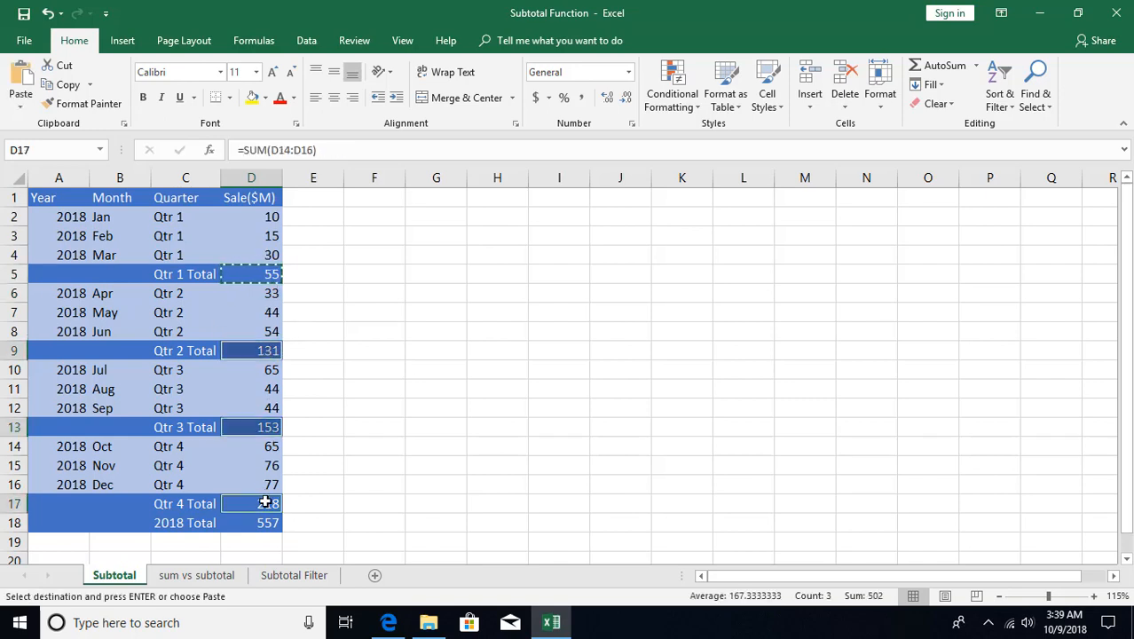
key(ctrl+v)
Step: Replace the 2018 Total formula in D18 with SUBTOTAL, using function 9 - SUM over D2:D17
key(Down)
text(=sum)
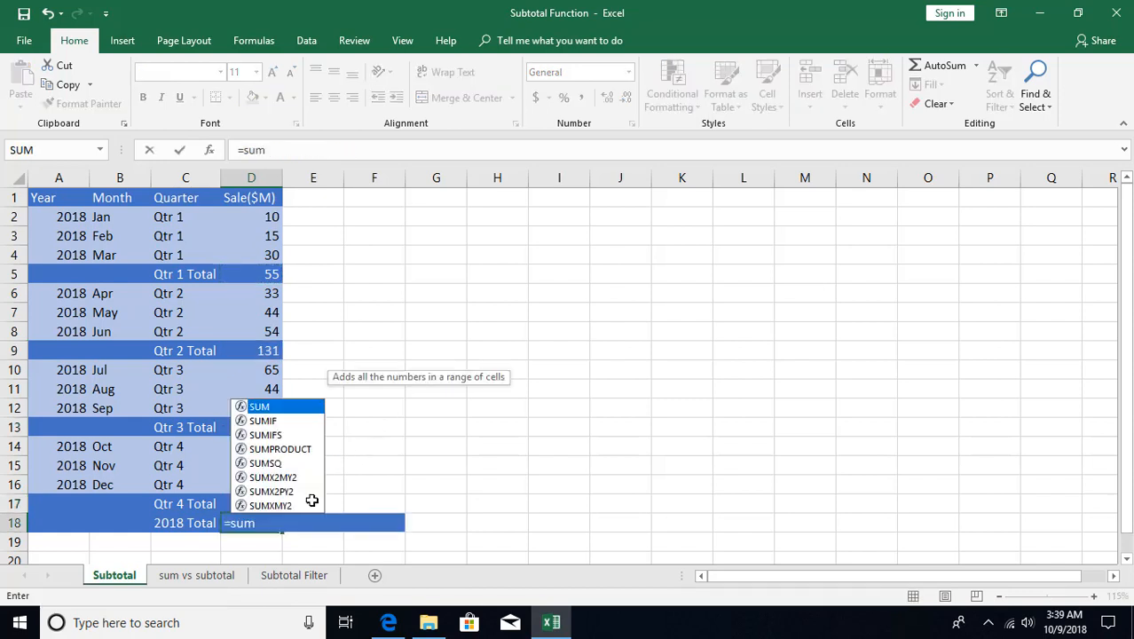
key(Escape)
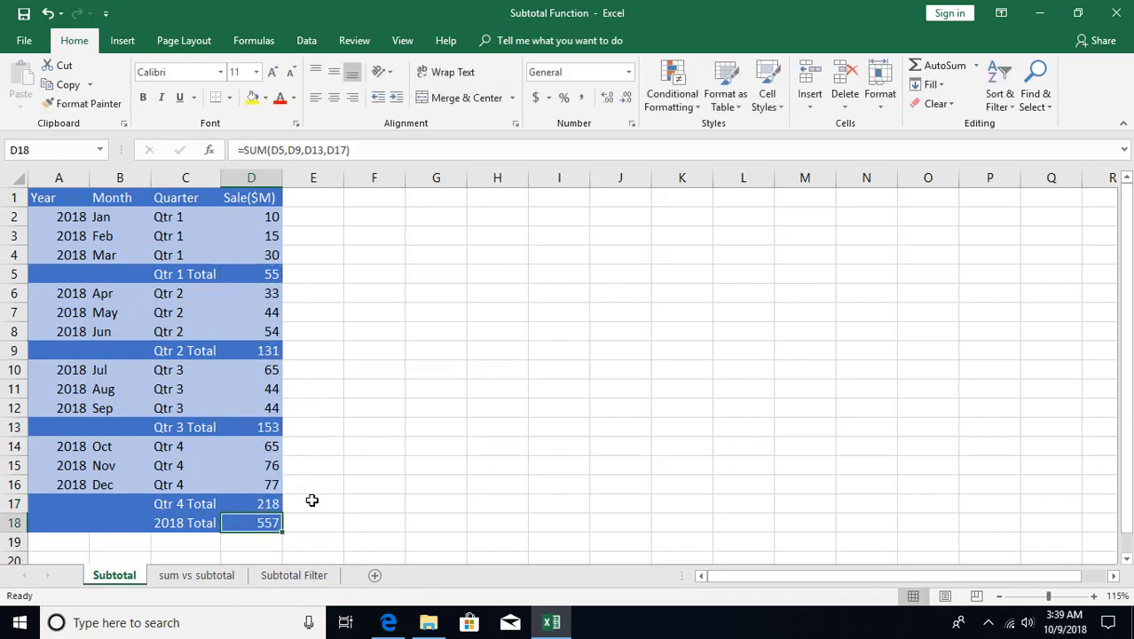
text(=subt)
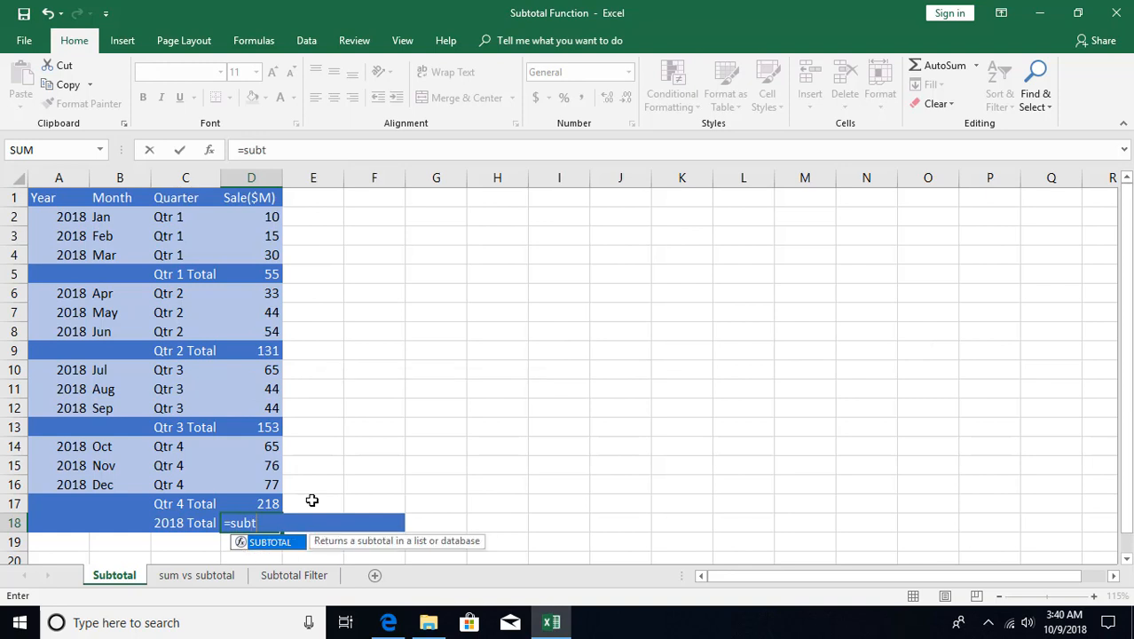
key(Tab)
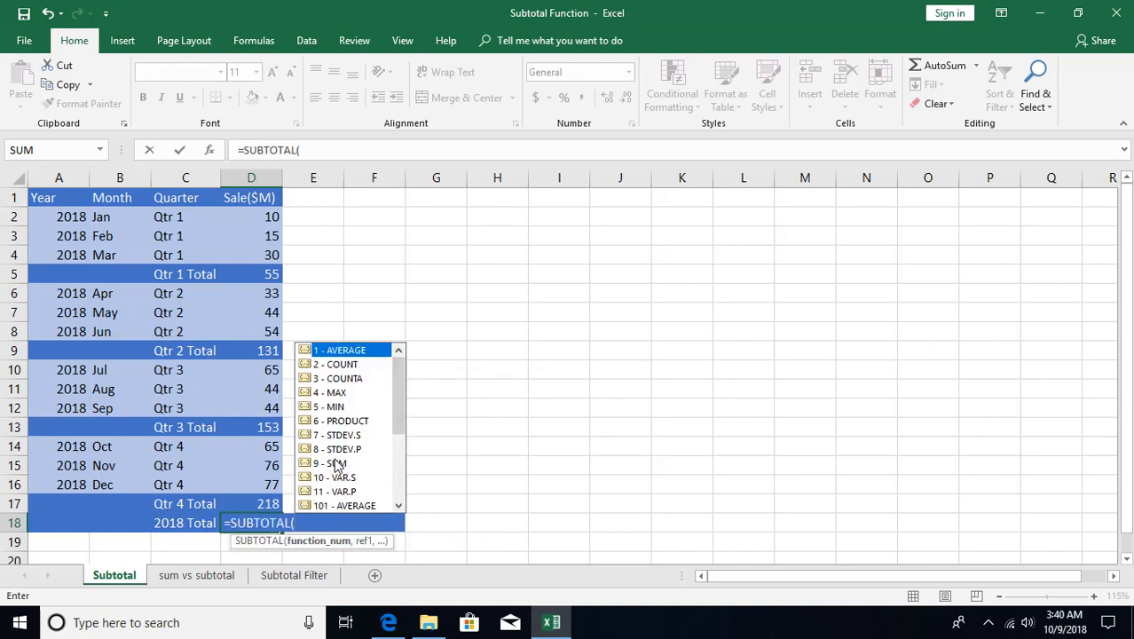
double_click(336, 462)
text(,)
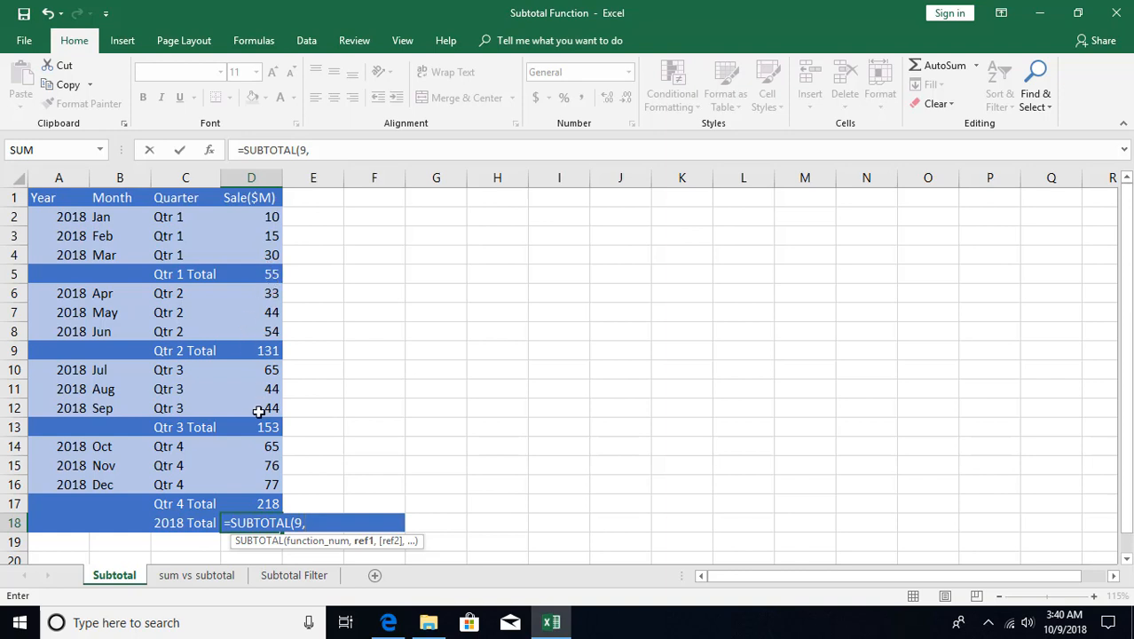
drag(262, 216, 246, 504)
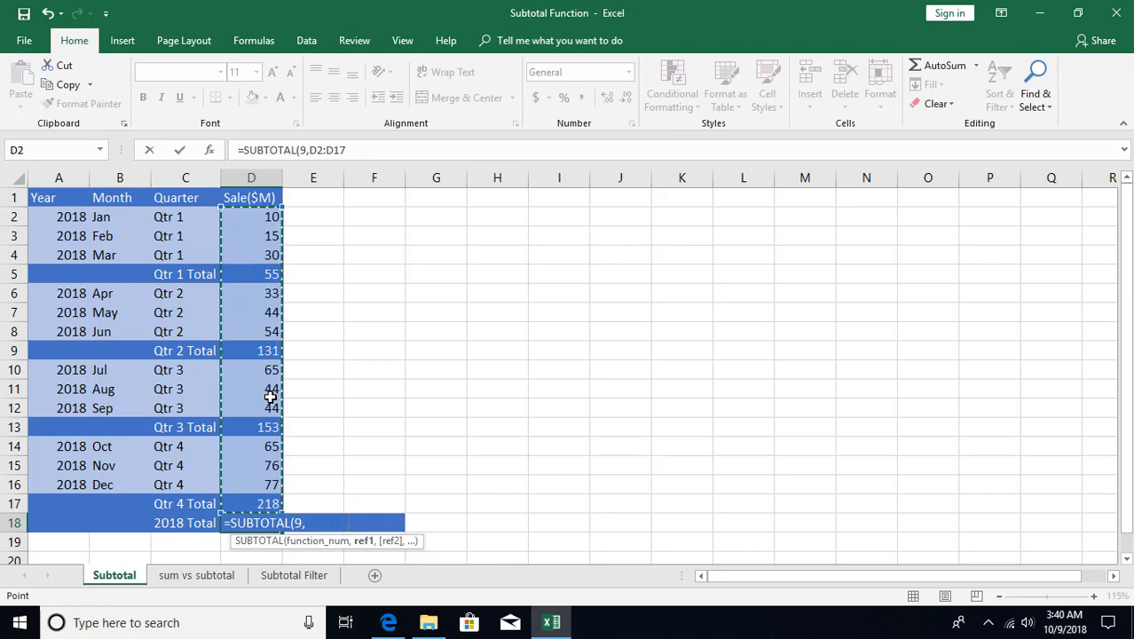
key(Return)
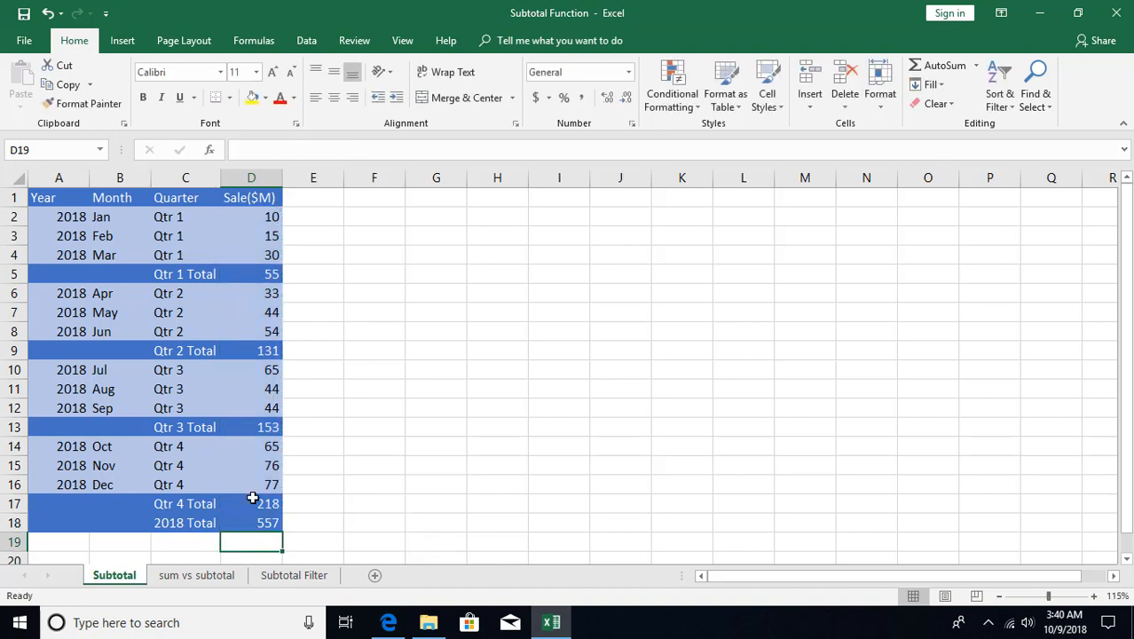
click(263, 524)
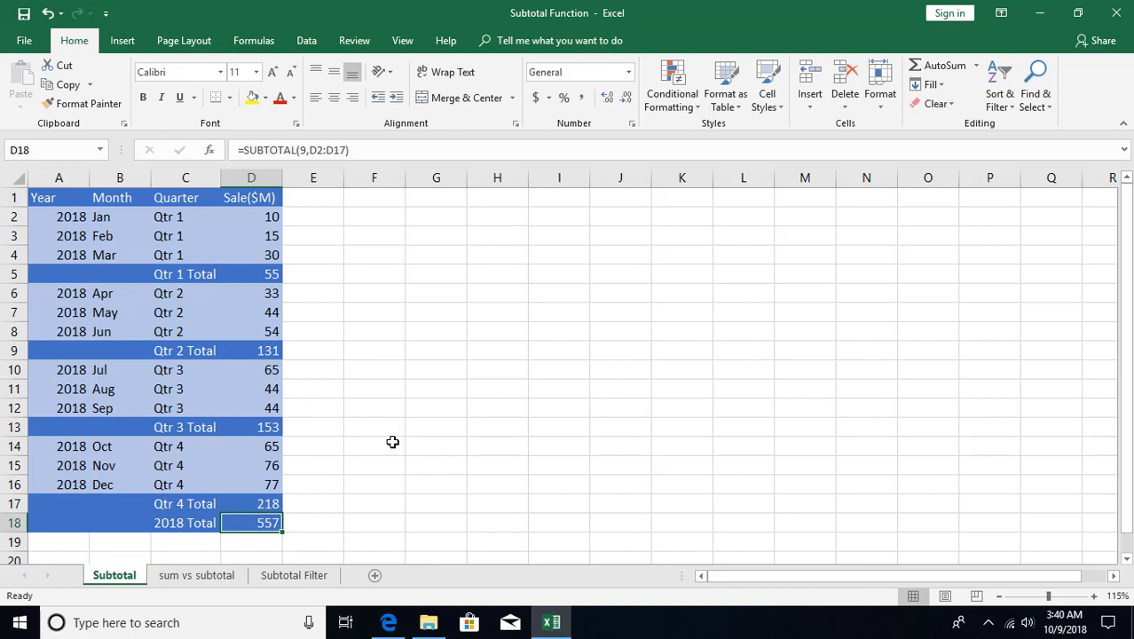
Step: Open the sum vs subtotal sheet, and switch to Edge to read the SUBTOTAL function article's description and syntax
click(199, 577)
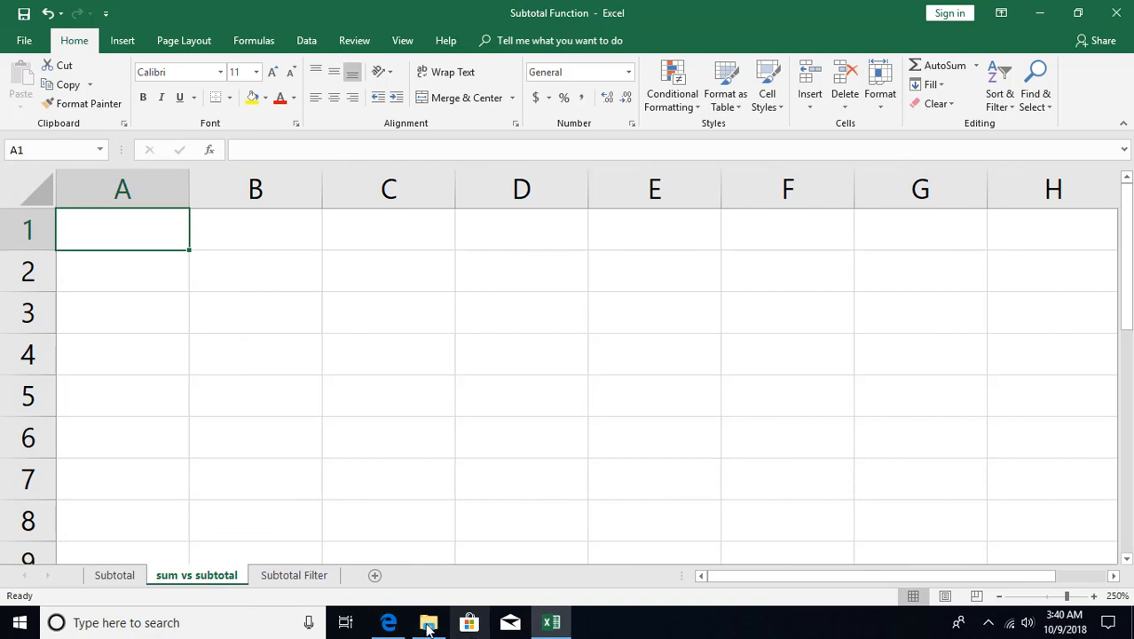
click(388, 623)
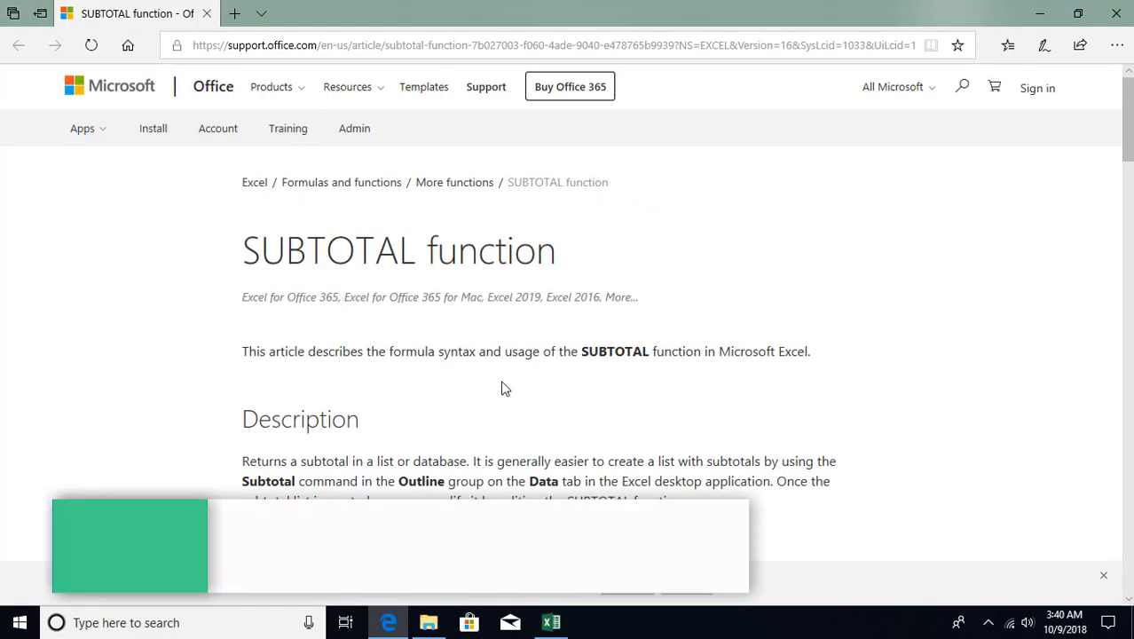
scroll(395, 284, down, 1)
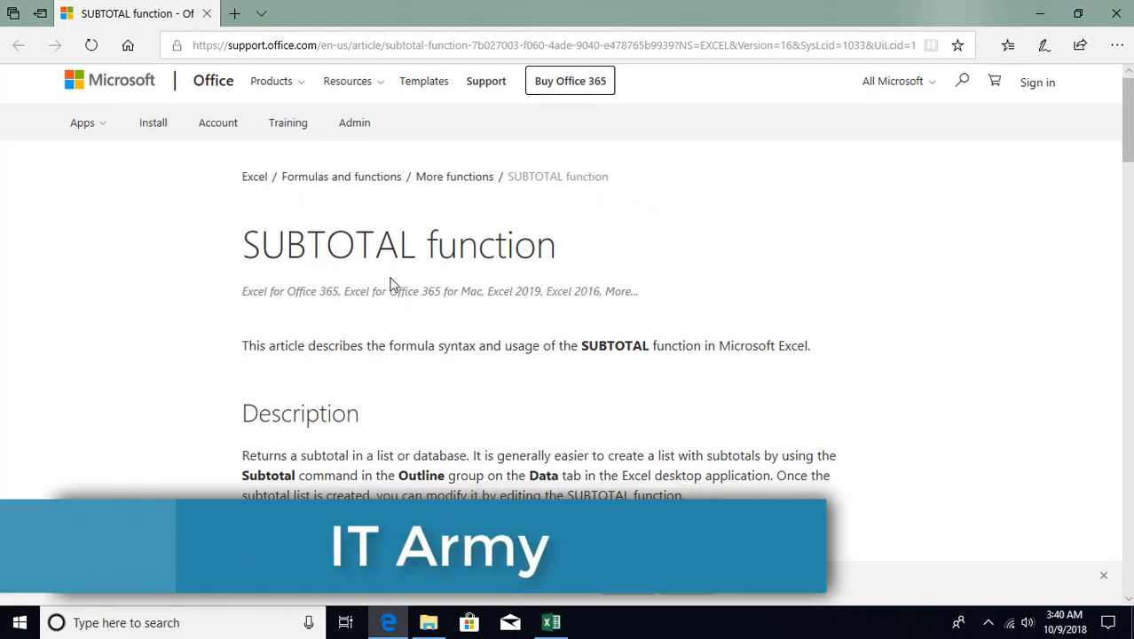
scroll(394, 284, down, 2)
scroll(389, 351, down, 1)
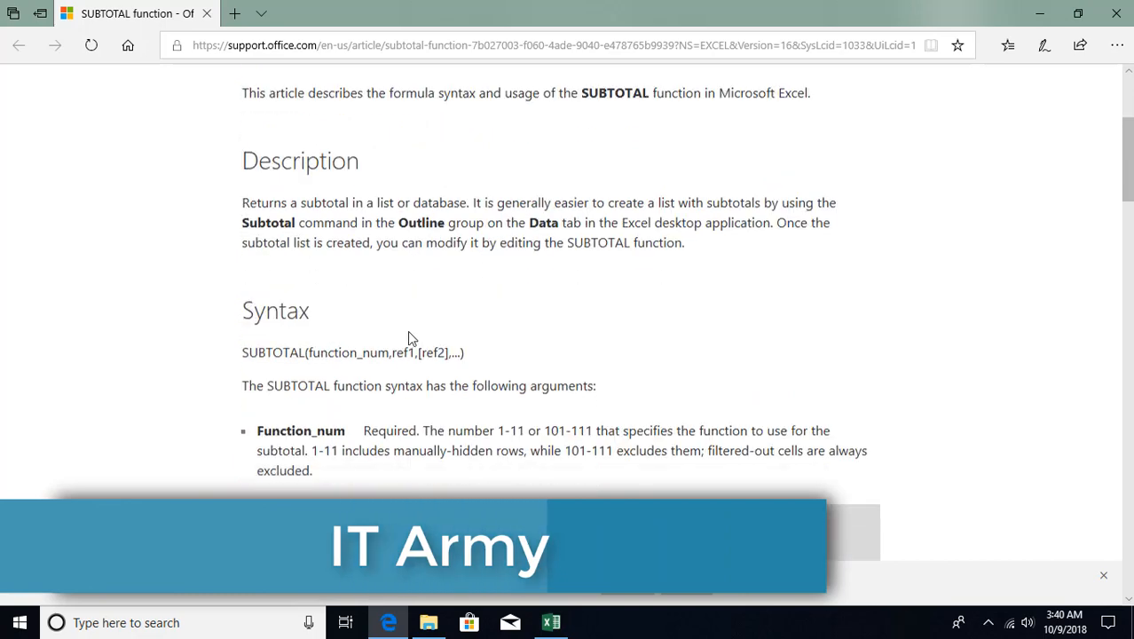
scroll(410, 333, down, 2)
scroll(417, 320, up, 2)
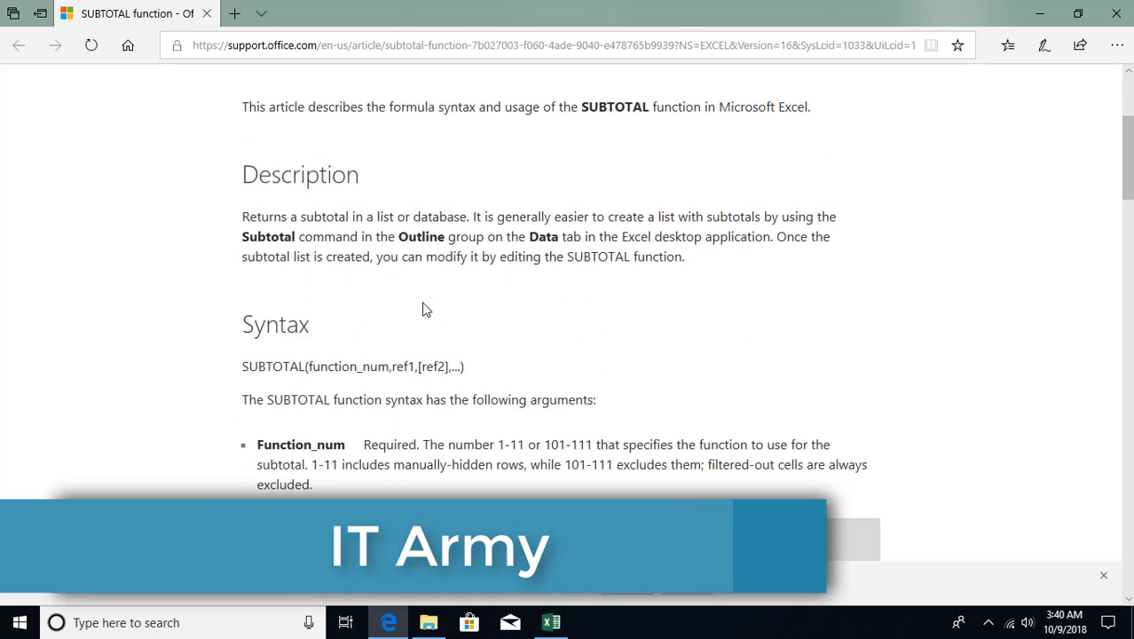
double_click(286, 241)
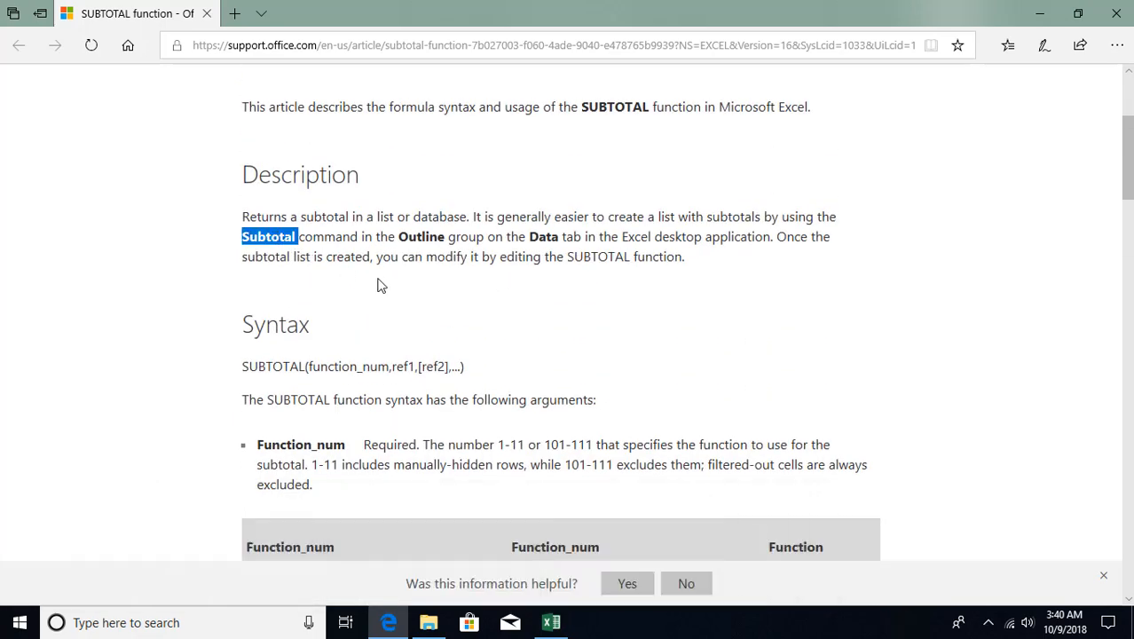
scroll(380, 284, down, 1)
double_click(264, 287)
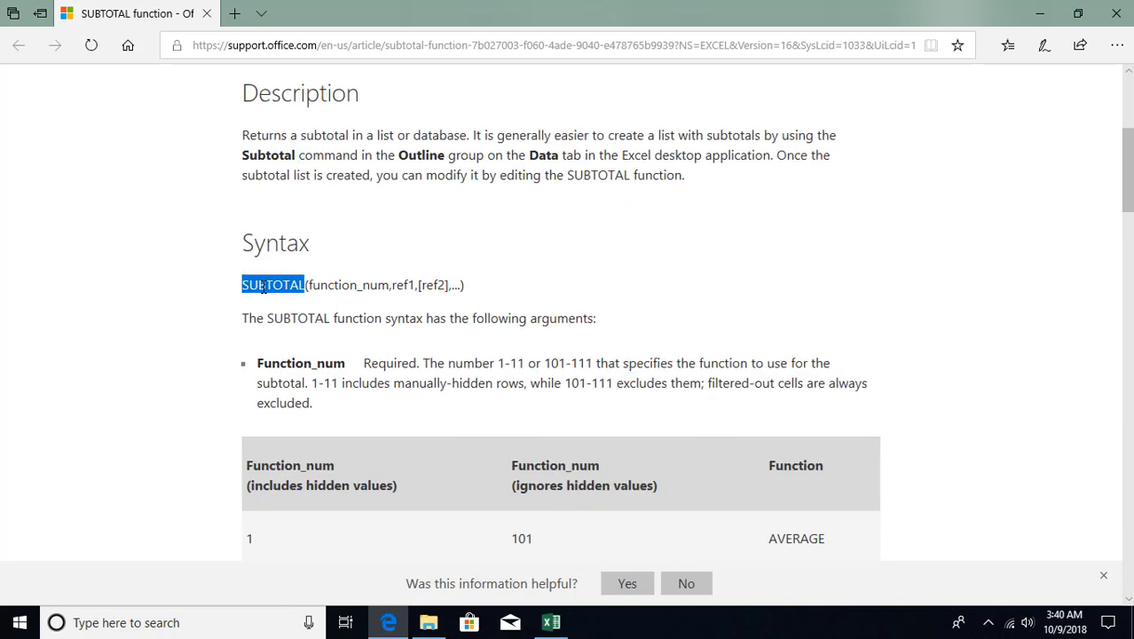
click(328, 285)
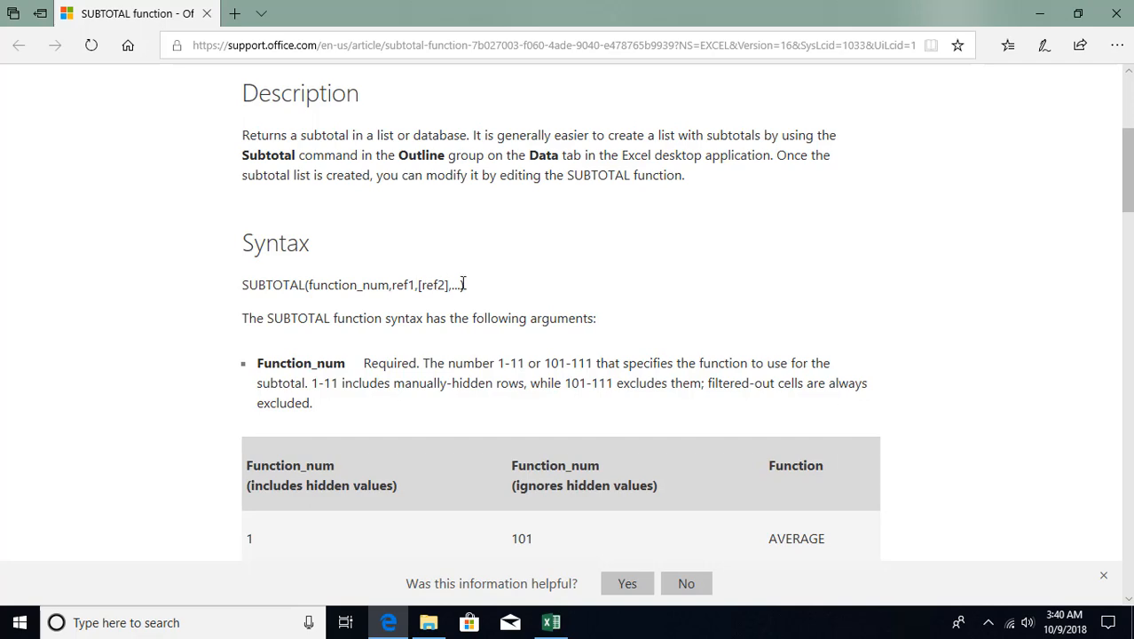
Step: Examine the Function_num argument and the table's numbers 1 to 11 that include hidden values
scroll(482, 300, down, 3)
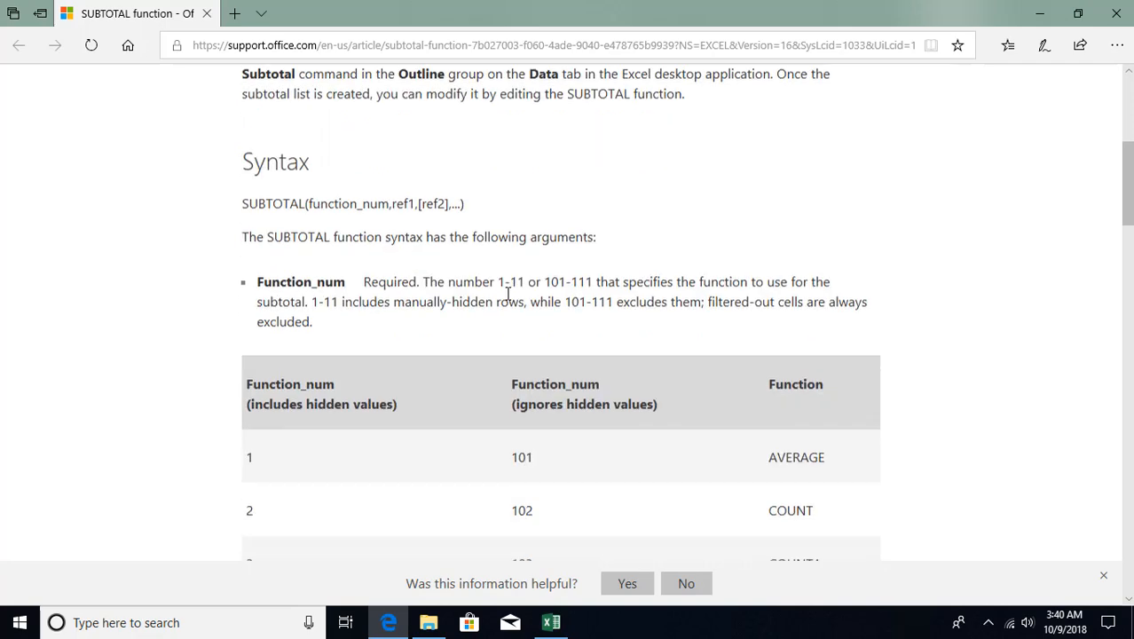
scroll(374, 296, down, 1)
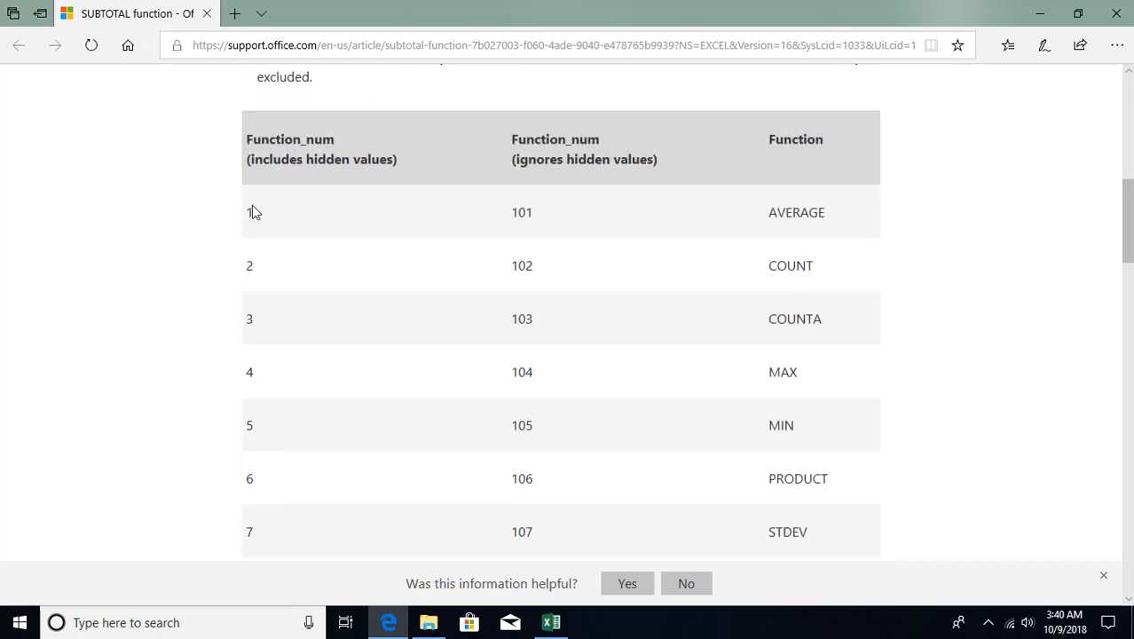
scroll(266, 350, down, 4)
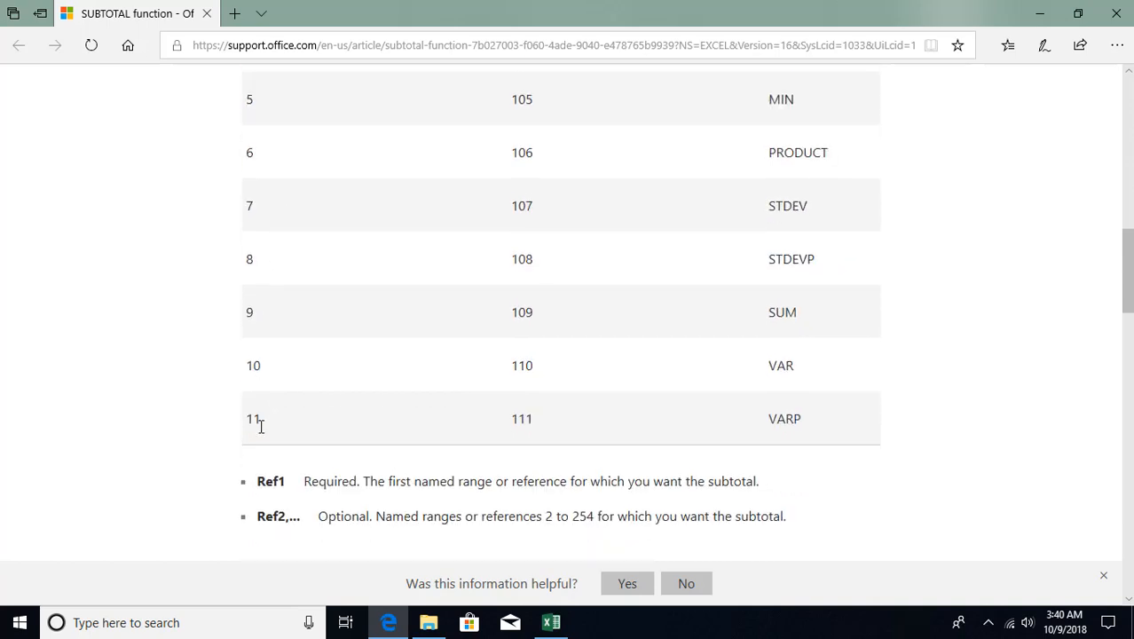
scroll(275, 417, up, 3)
scroll(266, 284, up, 2)
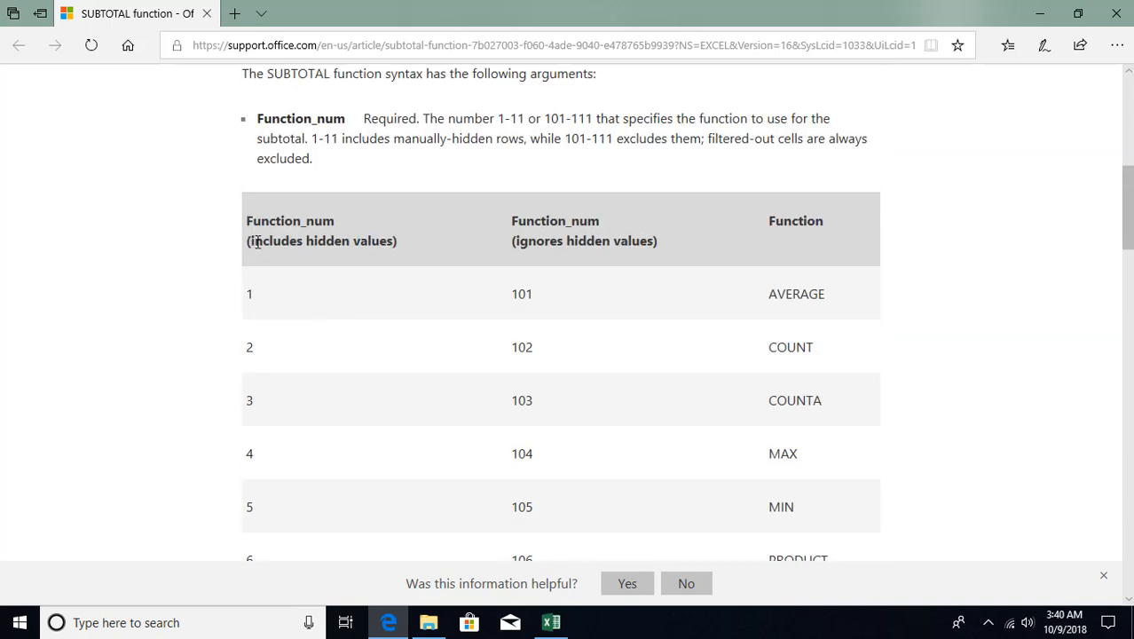
drag(252, 242, 383, 246)
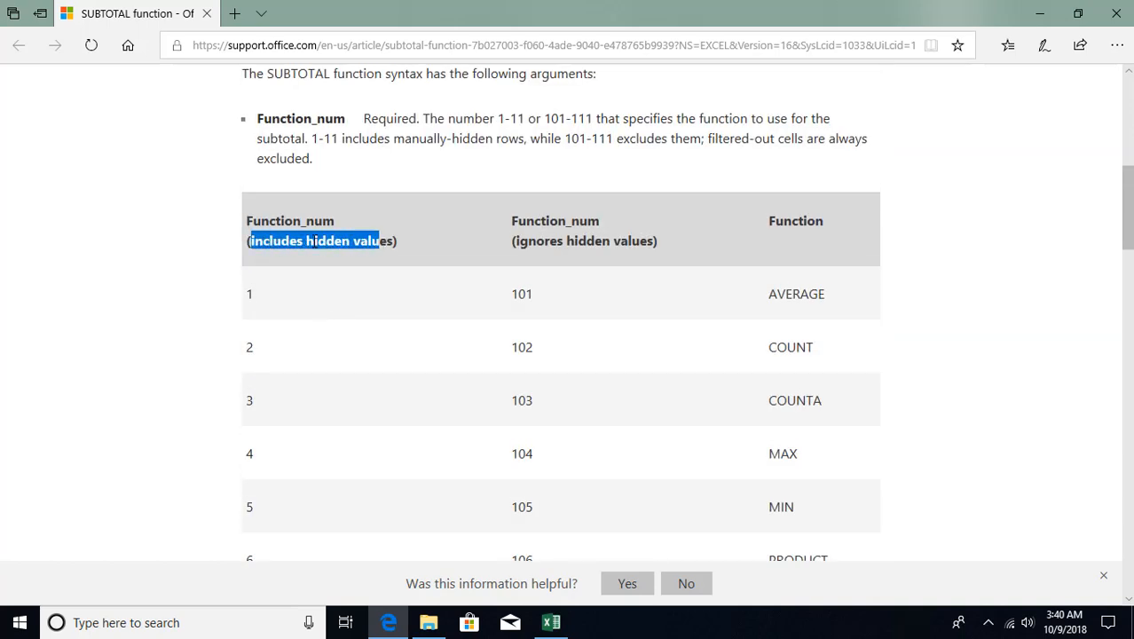
click(299, 270)
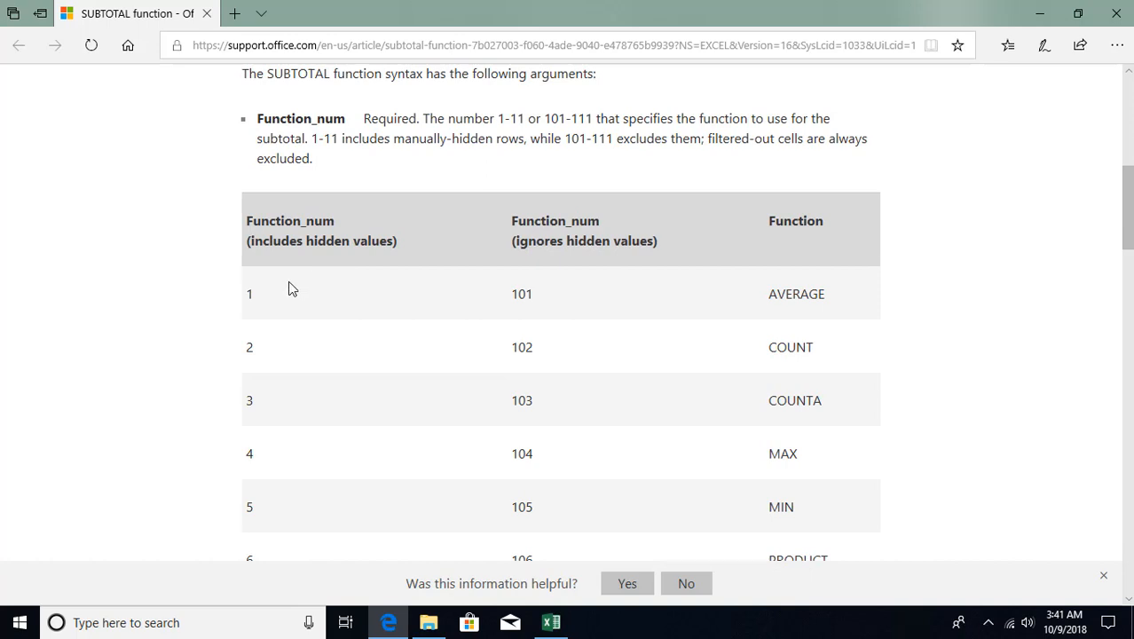
Step: Examine the Function_num values 101 to 111 that ignore hidden values, and the function each number stands for
drag(513, 295, 541, 297)
scroll(572, 320, down, 5)
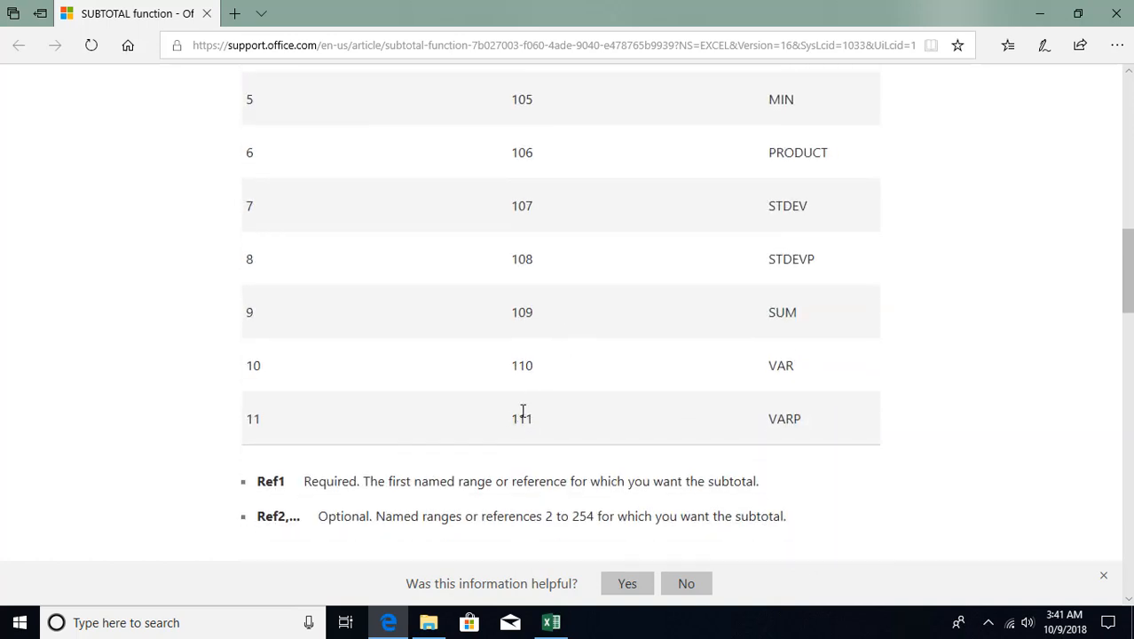
scroll(523, 411, up, 5)
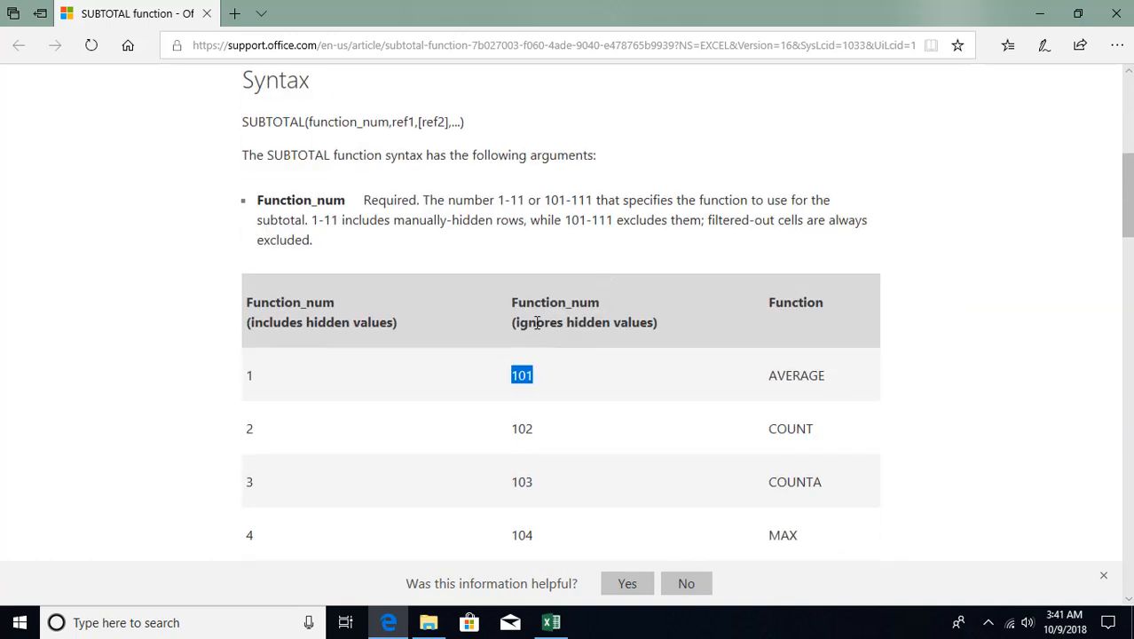
click(537, 323)
scroll(748, 362, down, 2)
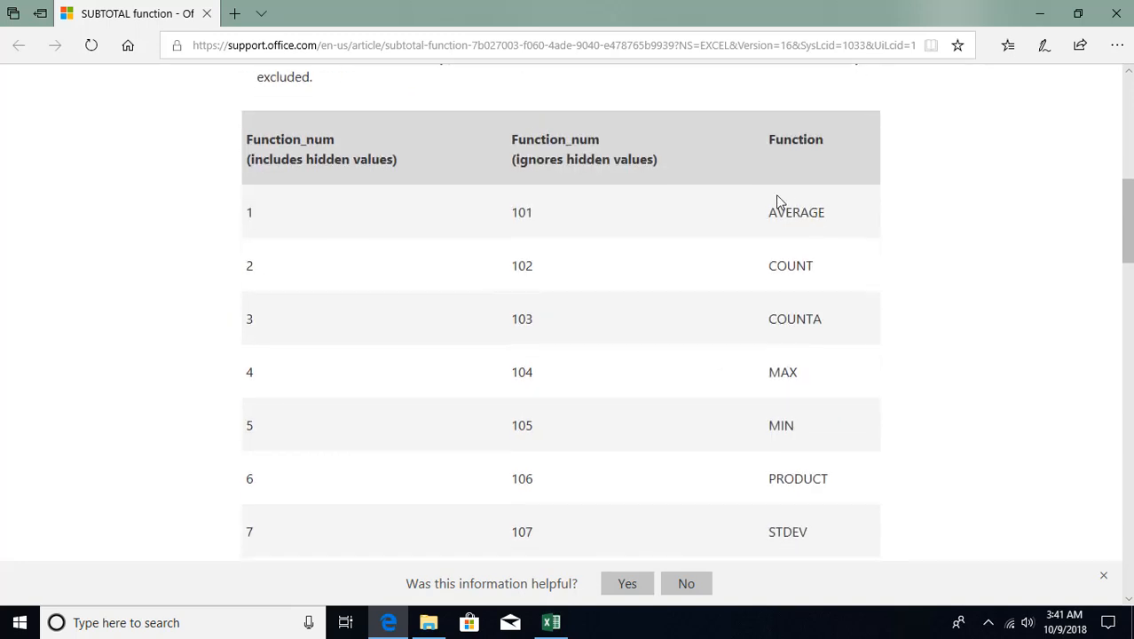
scroll(778, 231, down, 2)
scroll(781, 391, down, 1)
scroll(743, 318, up, 3)
Step: Switch back to Excel and enter 1, 2 and 3 in cells A1 to A3 of the sum vs subtotal sheet
key(alt+Tab)
text(1)
key(Return)
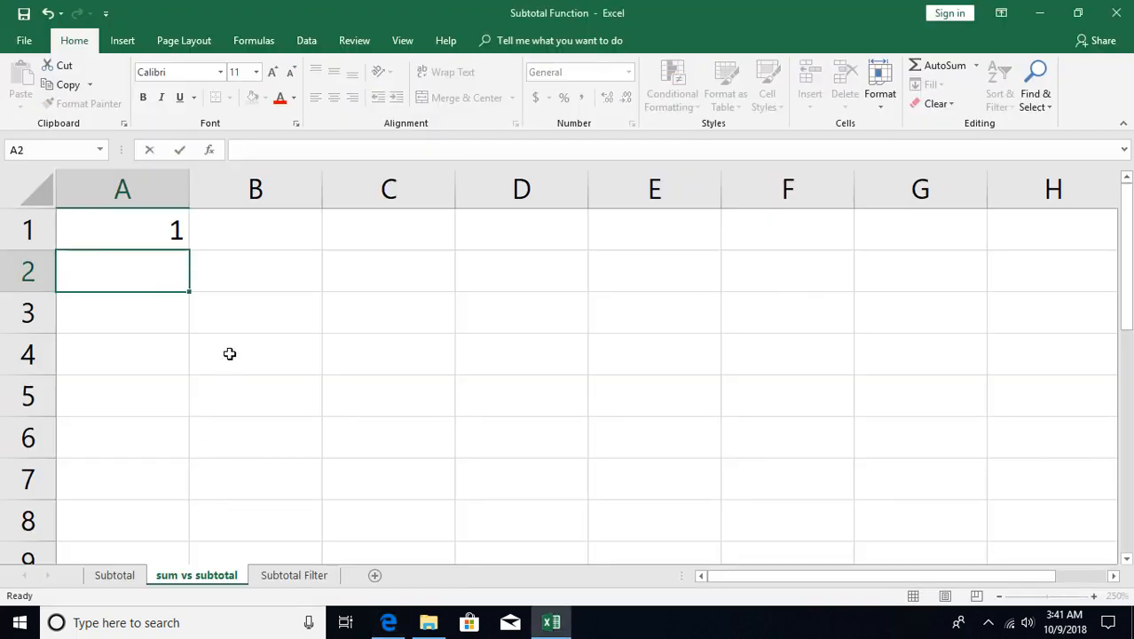
text(2)
key(Return)
text(3)
key(Return)
Step: Enter a SUBTOTAL formula in A4, using function 9 - SUM over A1:A3
text(=)
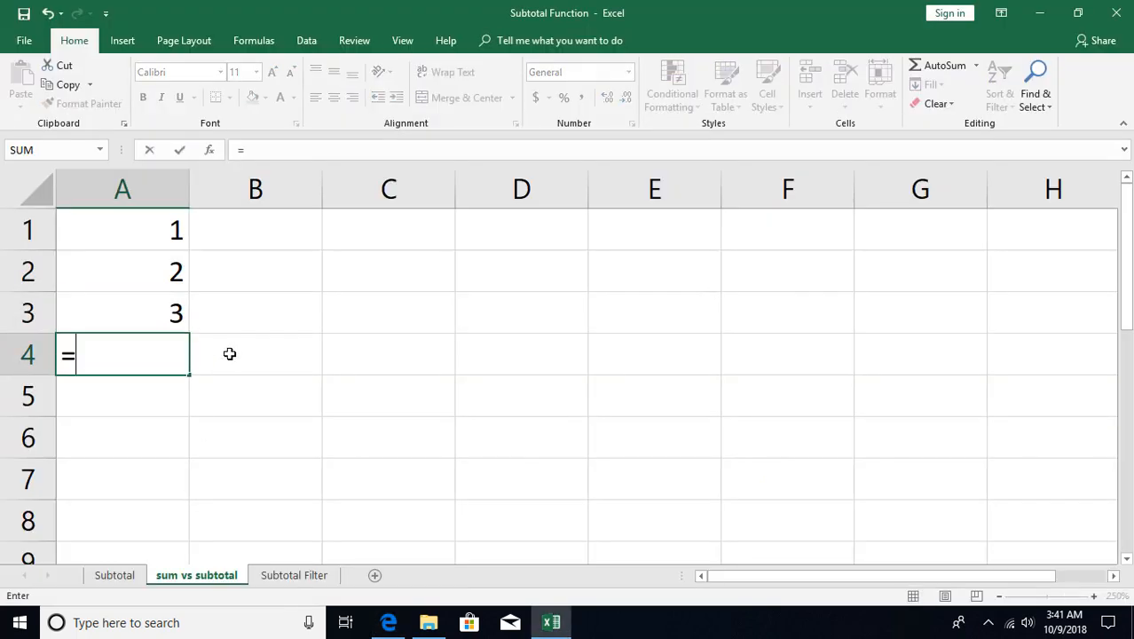
text(subtot)
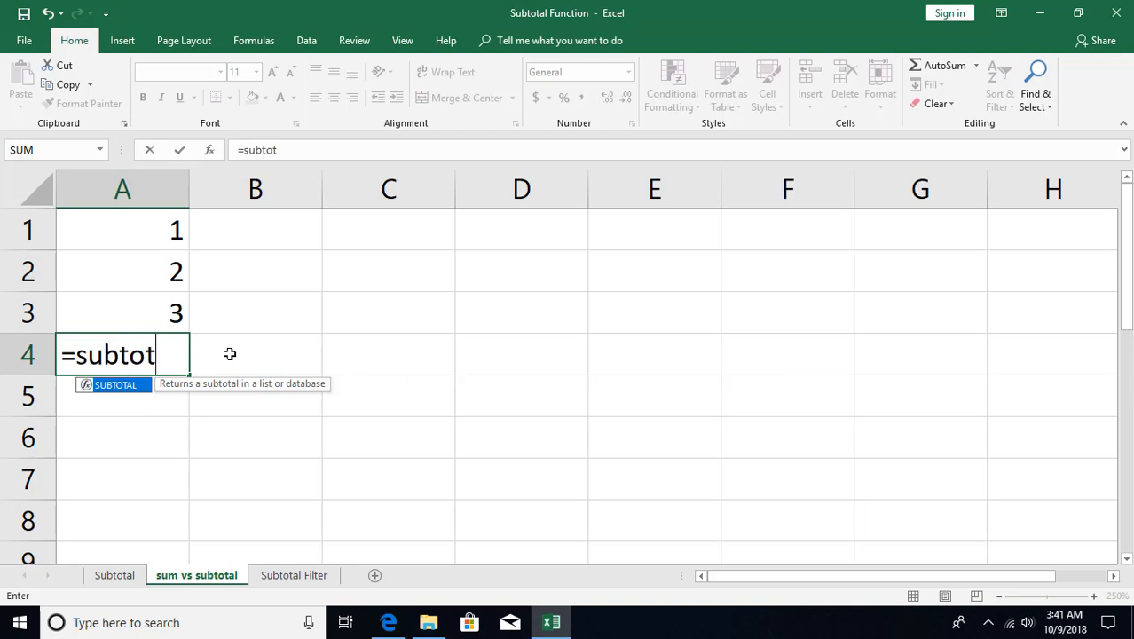
key(Tab)
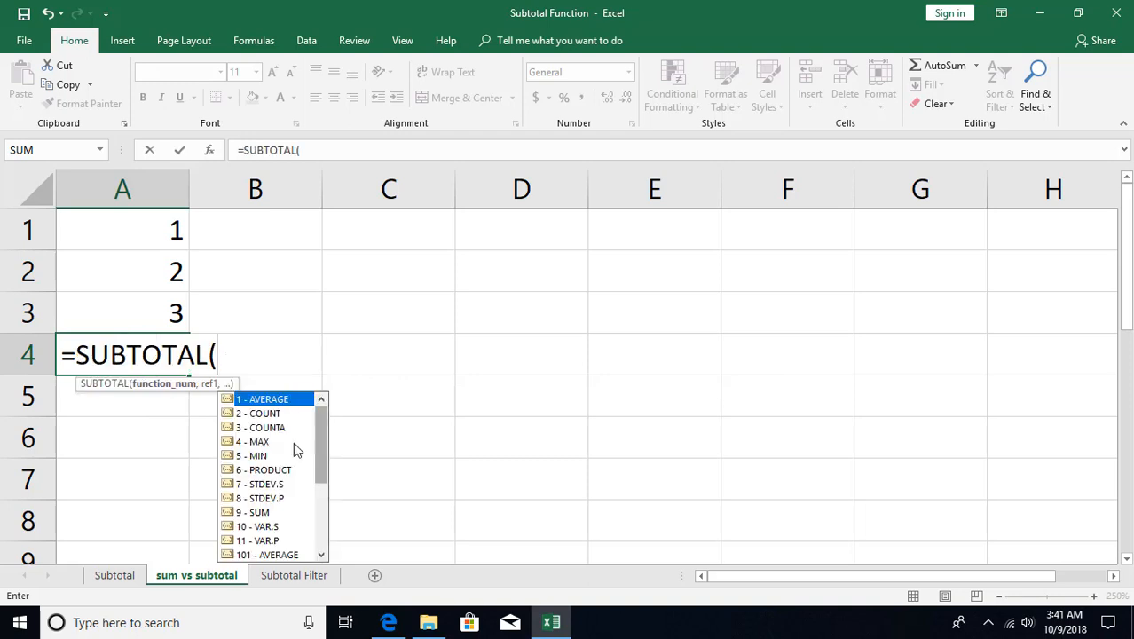
click(259, 514)
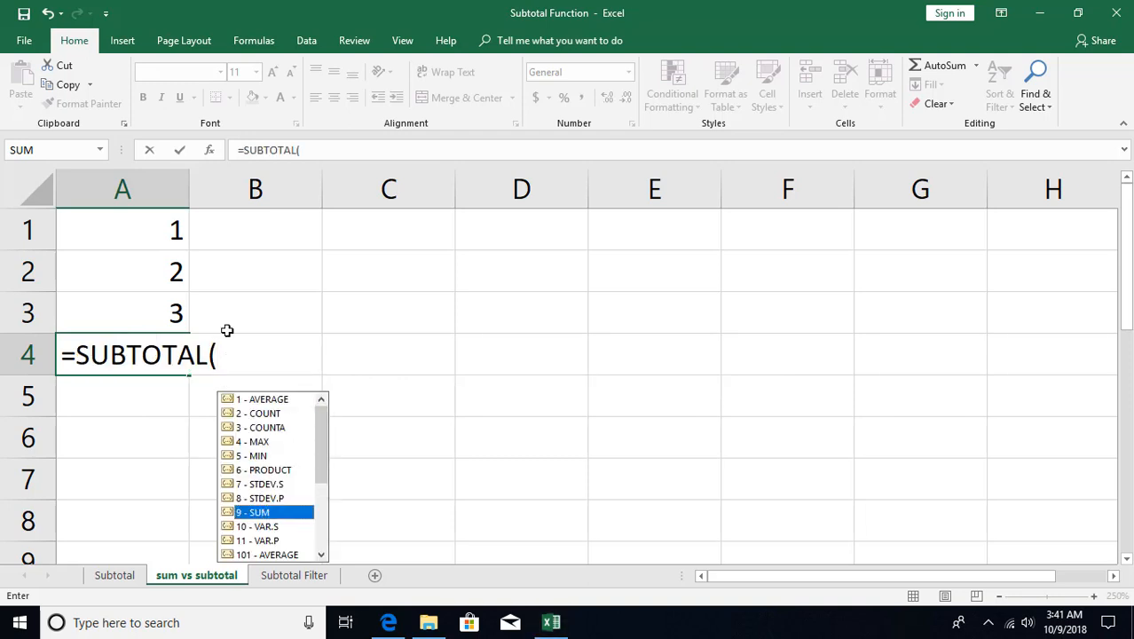
key(Tab)
text(,)
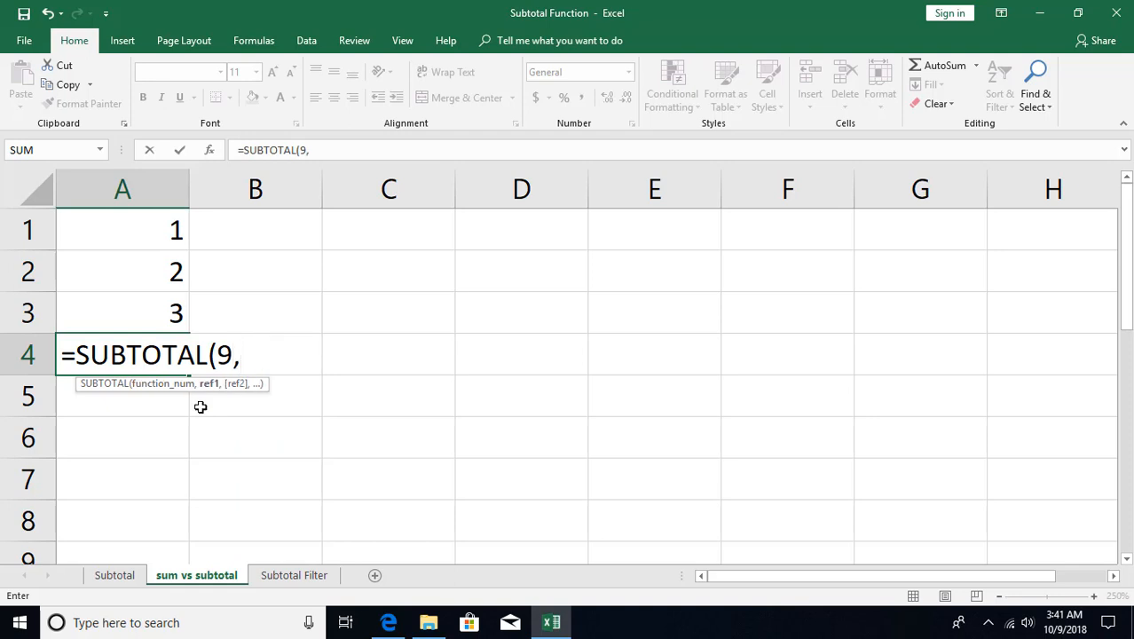
drag(157, 229, 151, 305)
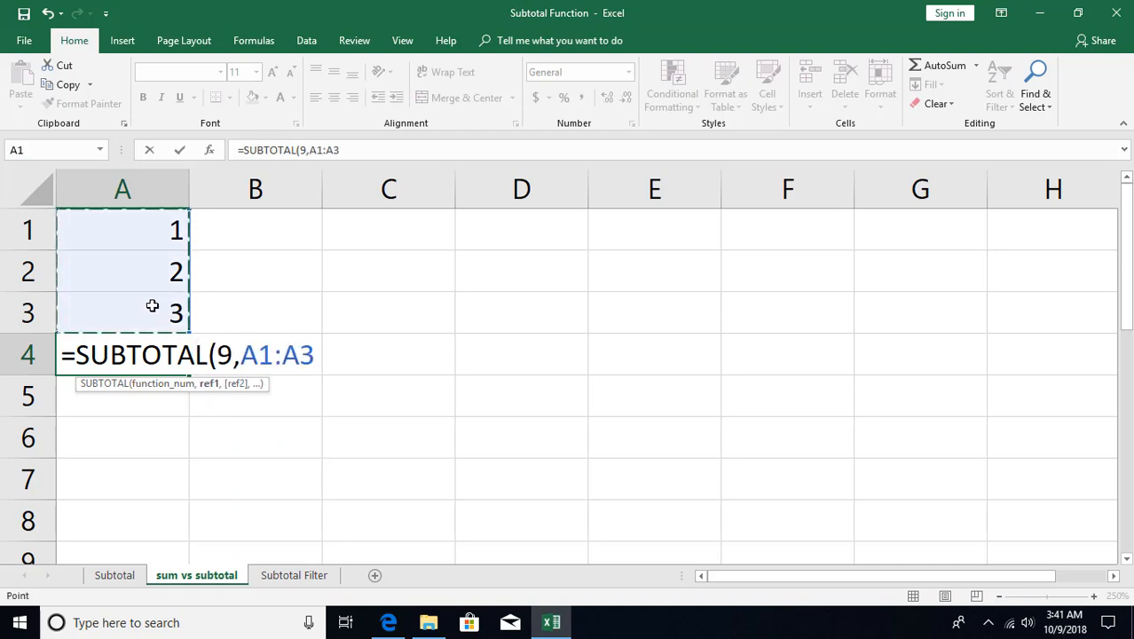
key(Return)
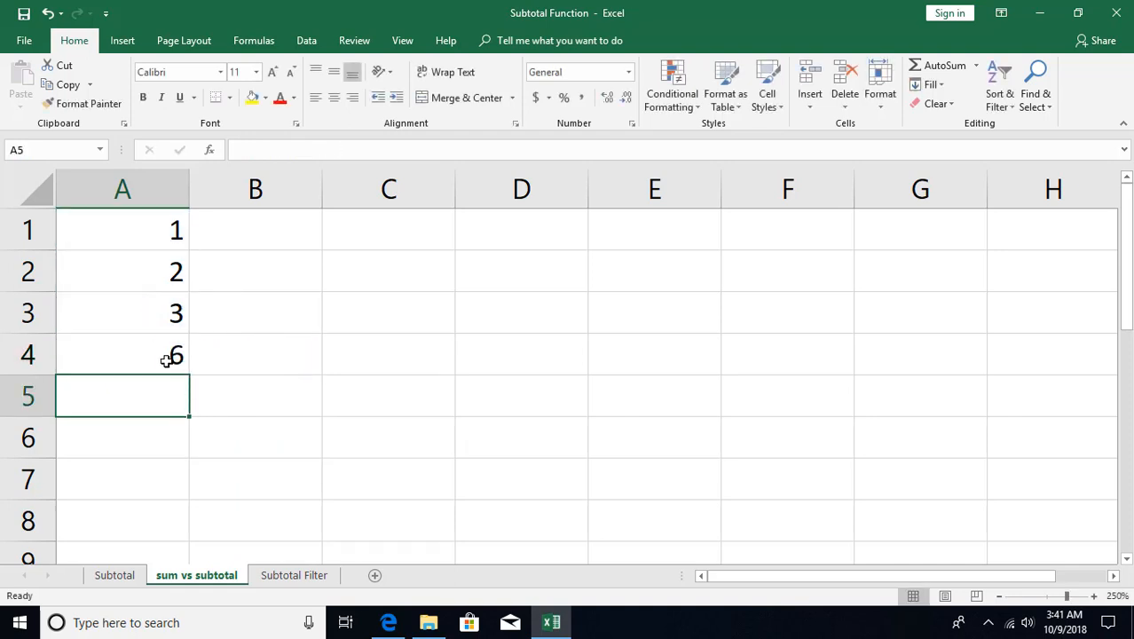
Step: Enter a SUBTOTAL formula in A5, using function 9 - SUM over A1:A3, and compare it with the formula in A4
text(=subtot)
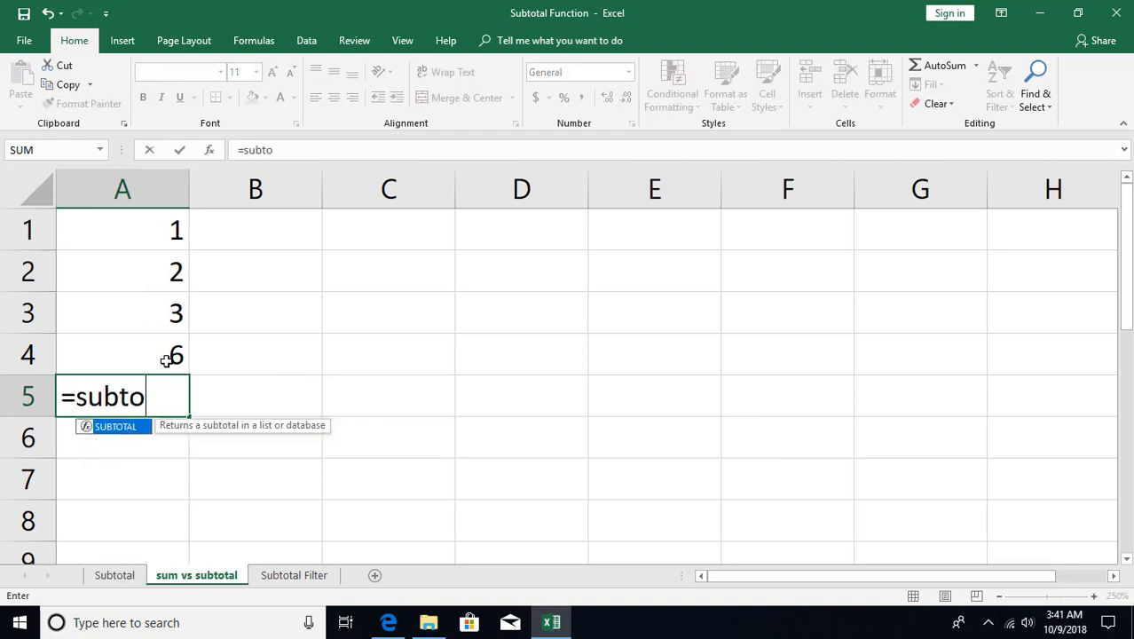
key(Tab)
key(Down)
key(Down)
key(Down)
key(Down)
key(Down)
key(Down)
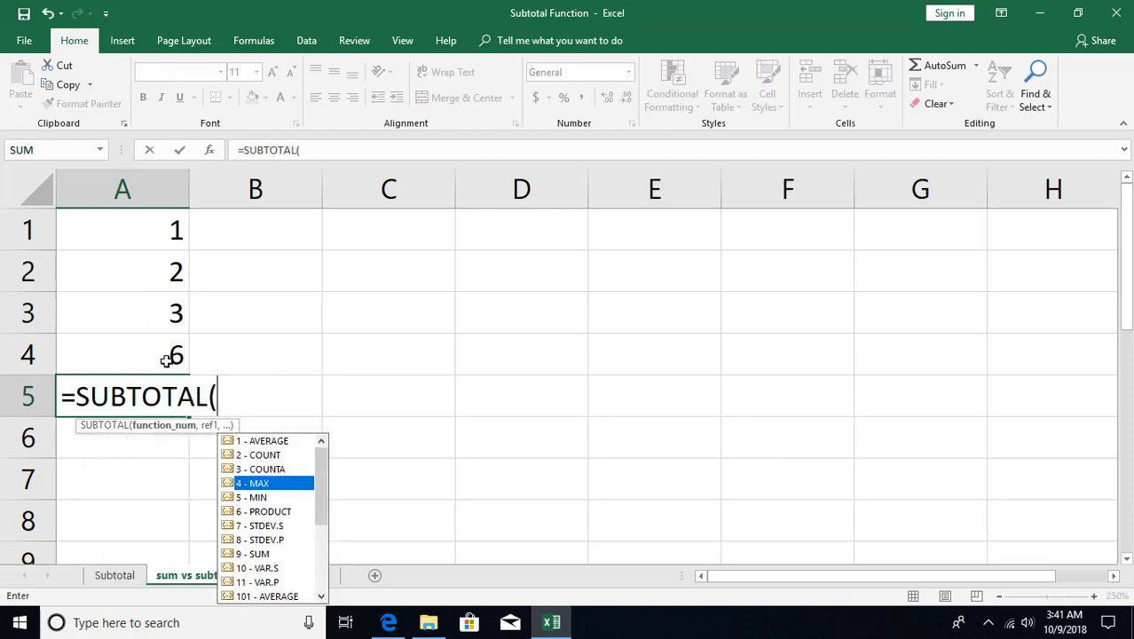
key(Down)
key(Down)
key(Tab)
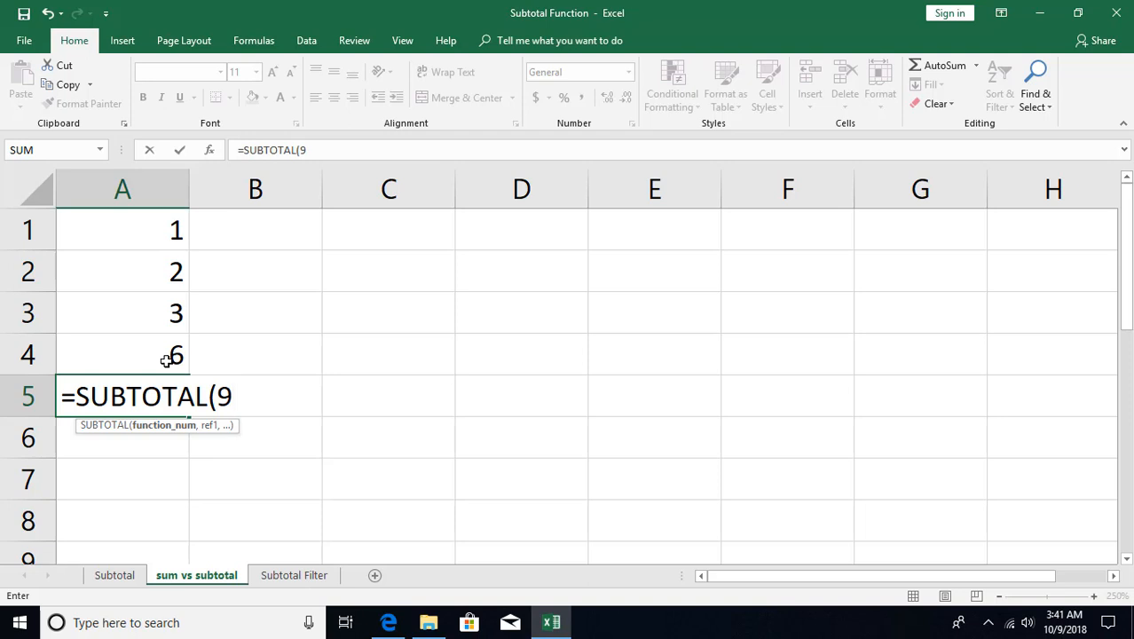
text(,)
drag(161, 233, 157, 305)
key(Return)
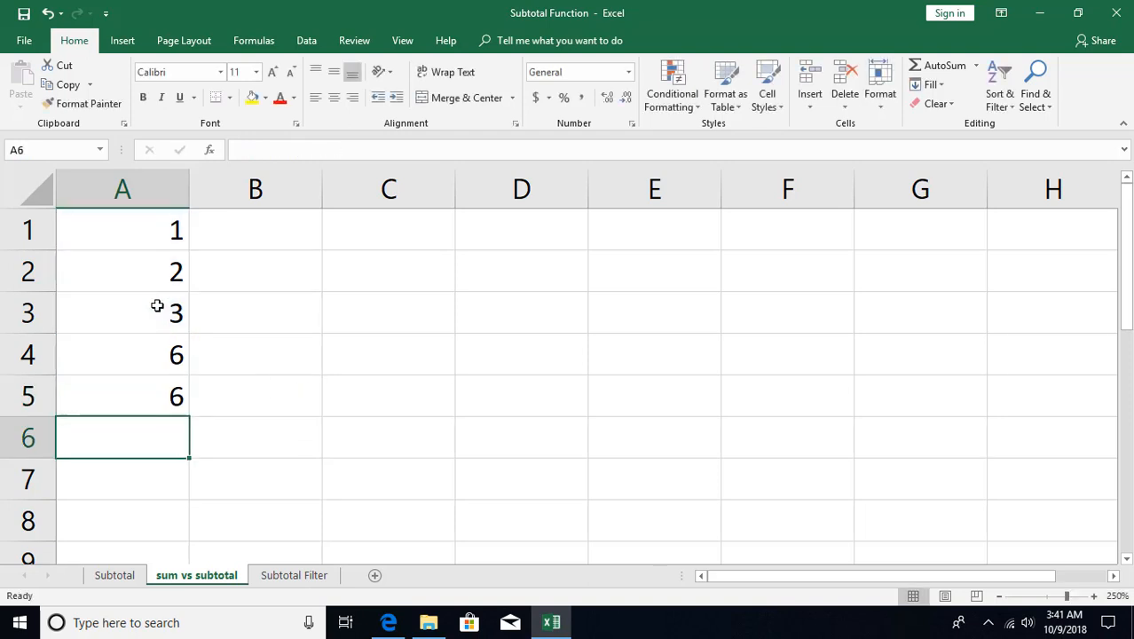
click(151, 359)
click(152, 396)
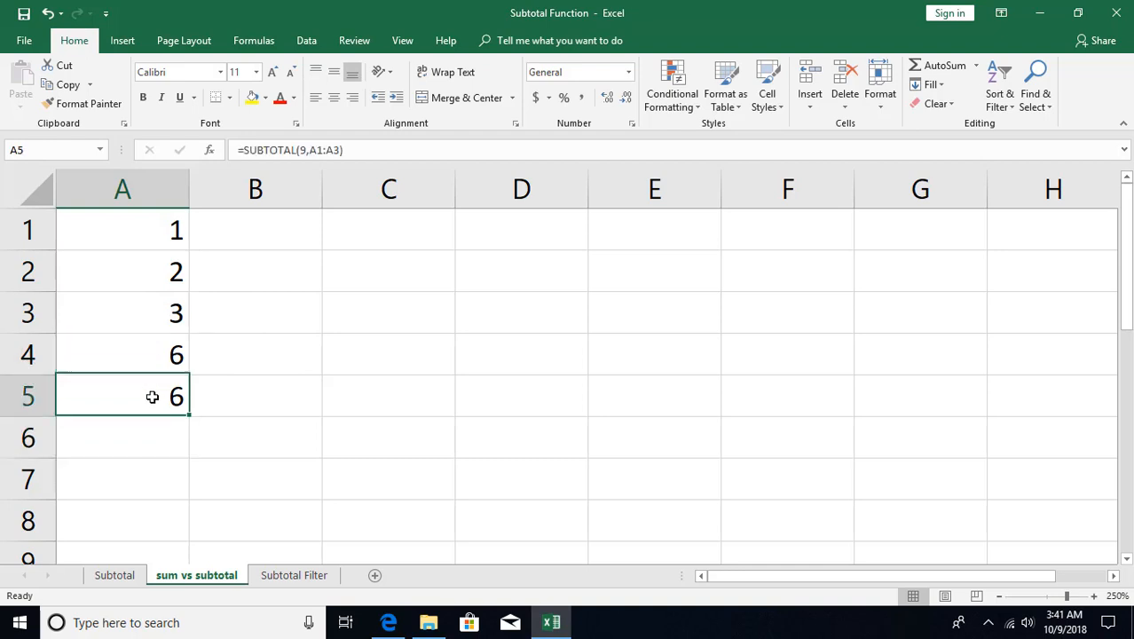
click(160, 355)
click(155, 396)
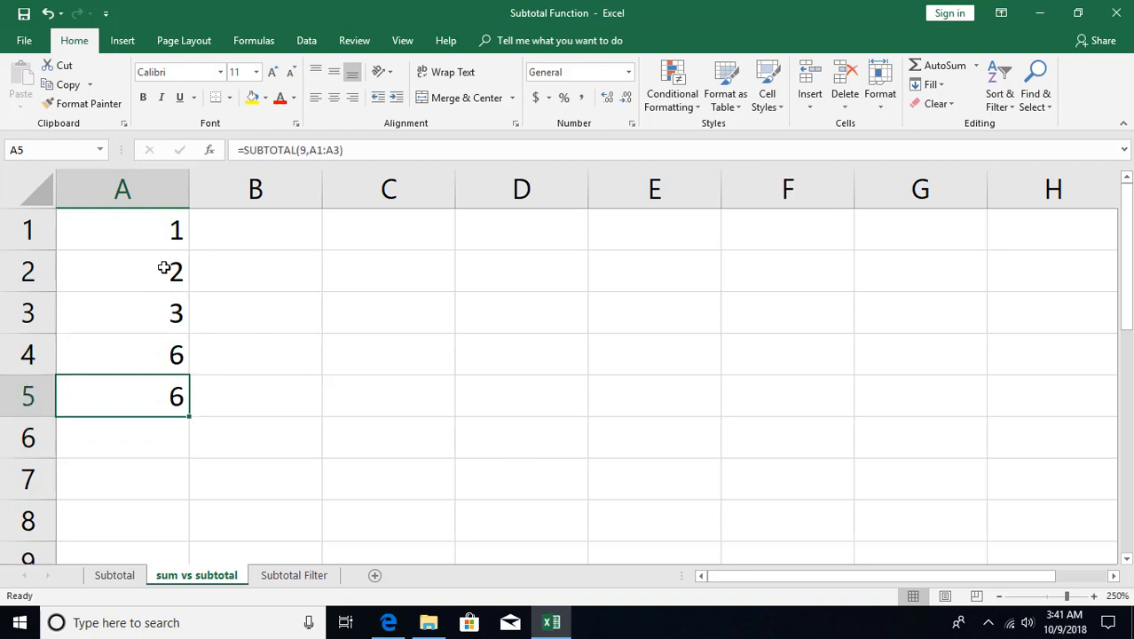
Step: Hide row 2 of the sum vs subtotal sheet
click(151, 272)
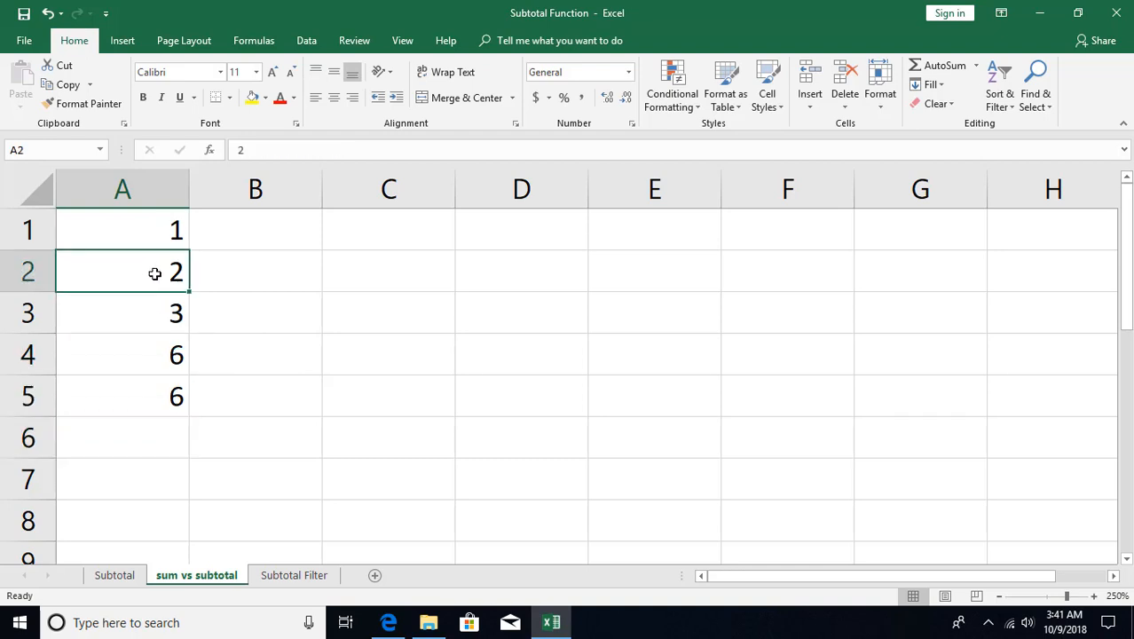
click(30, 271)
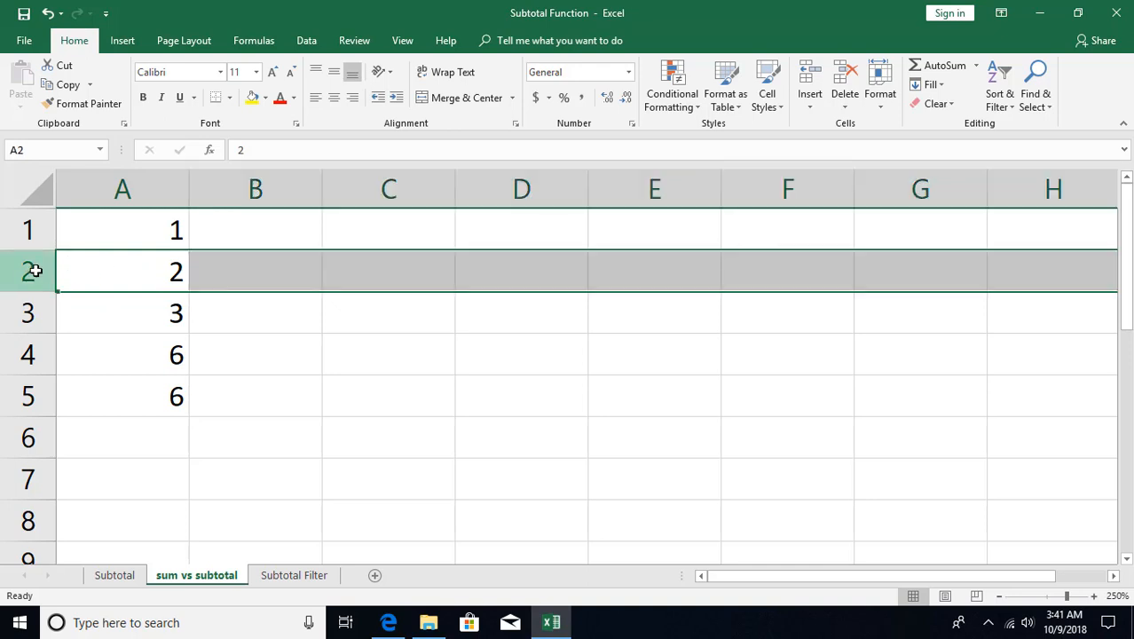
right_click(33, 272)
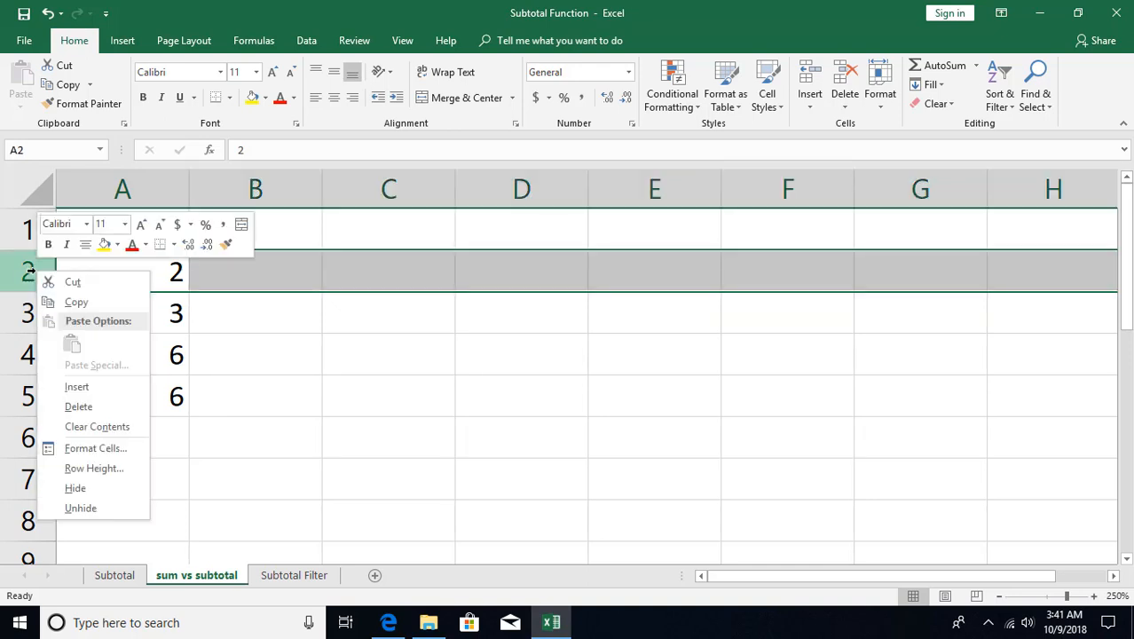
click(76, 489)
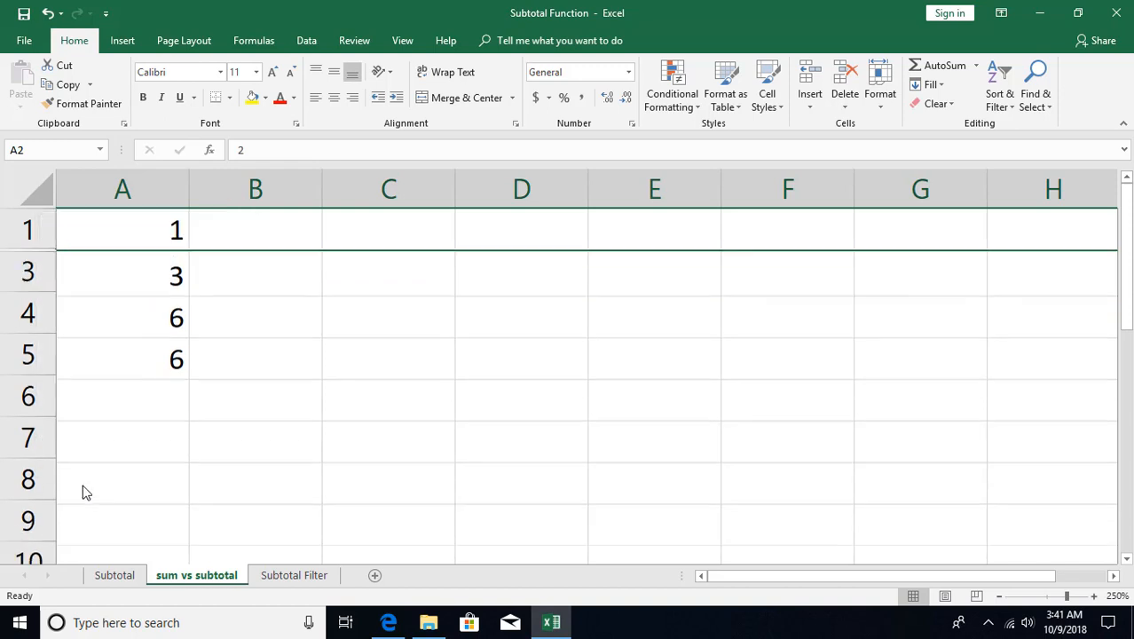
click(203, 349)
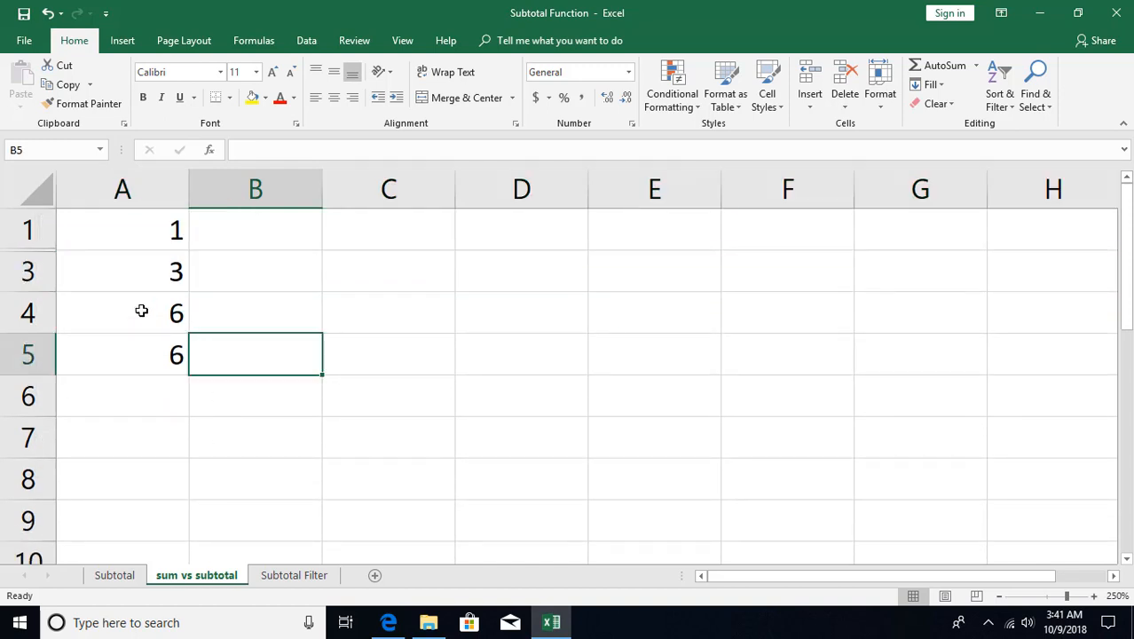
Step: Change the function number of the SUBTOTAL formula in A5 to 109, and compare its result with A4
scroll(198, 297, down, 7)
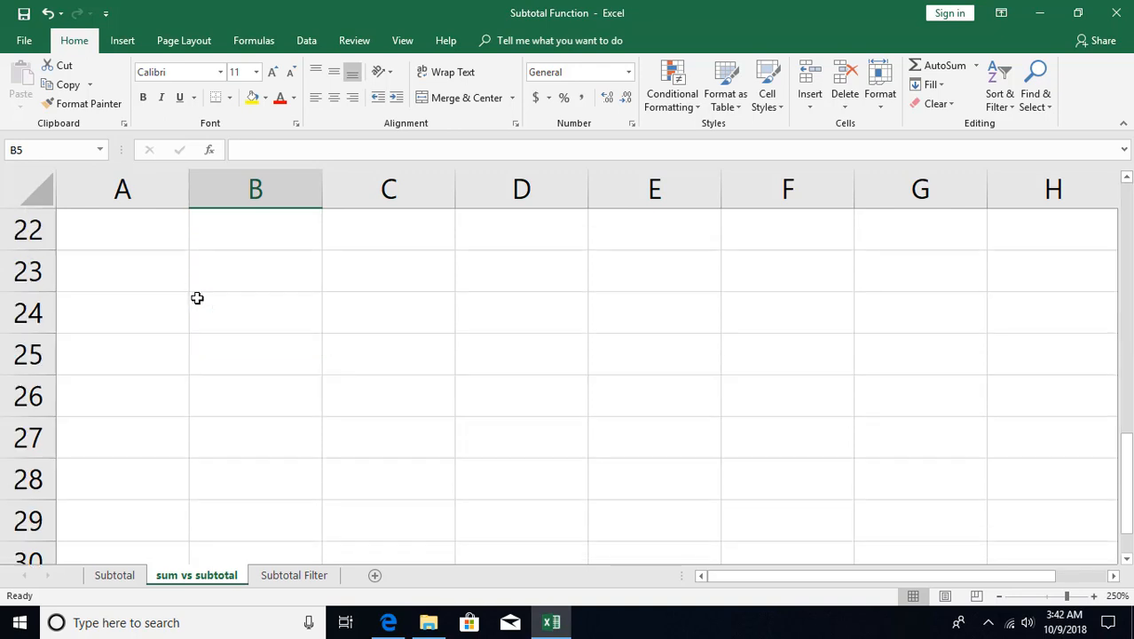
scroll(198, 297, up, 7)
click(151, 317)
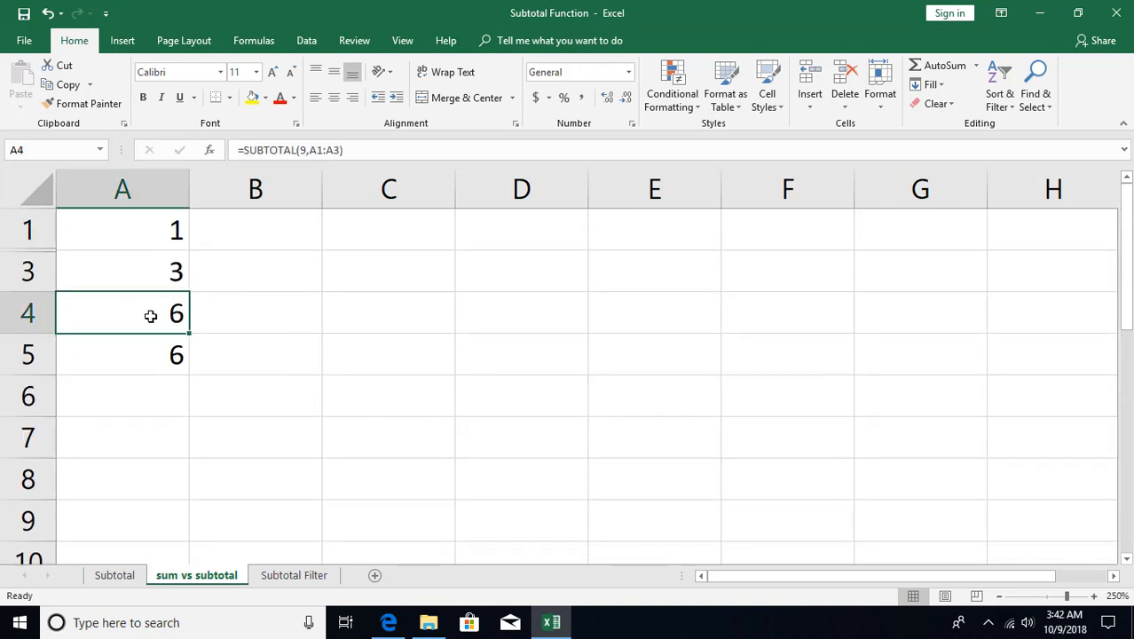
key(Down)
key(F2)
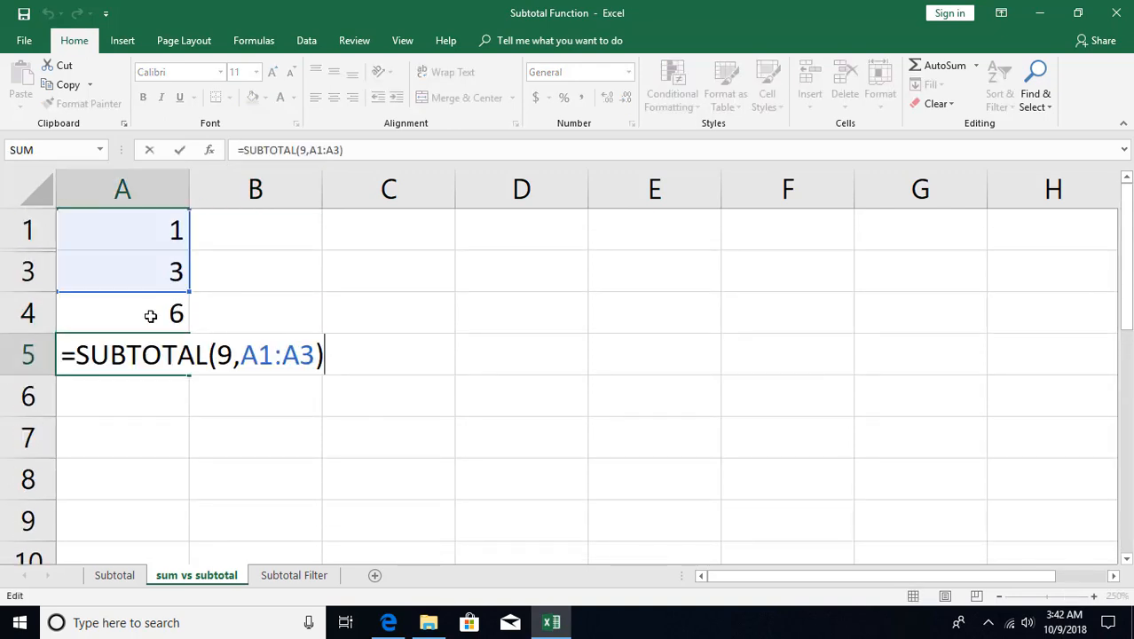
key(Left)
key(Left)
key(Left)
key(Left)
key(Left)
key(Left)
key(Left)
key(Left)
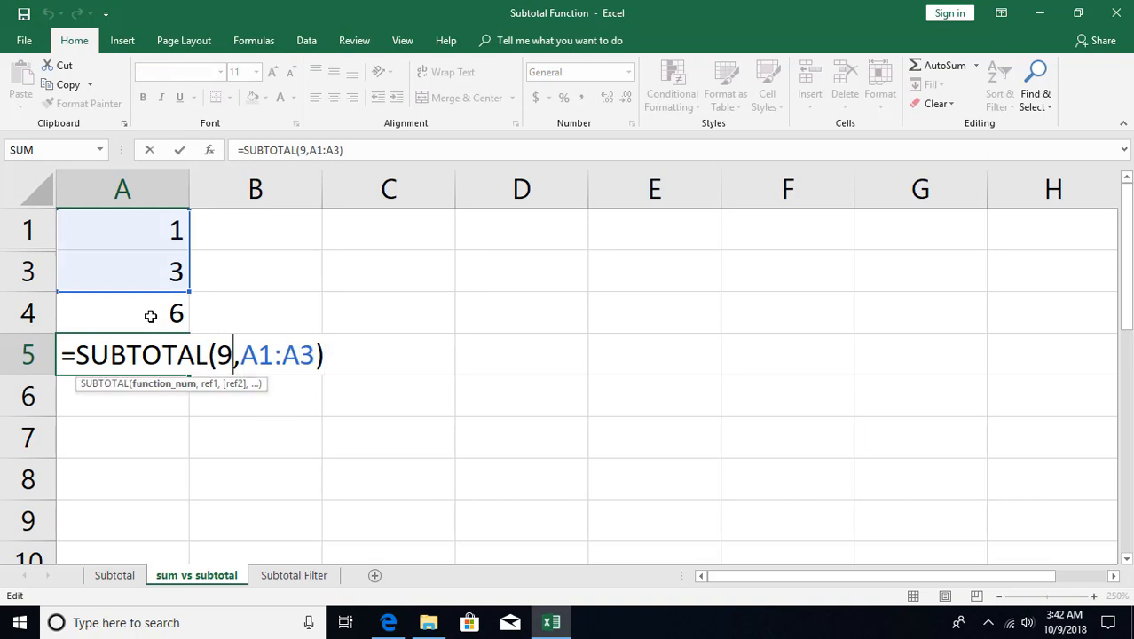
text(10)
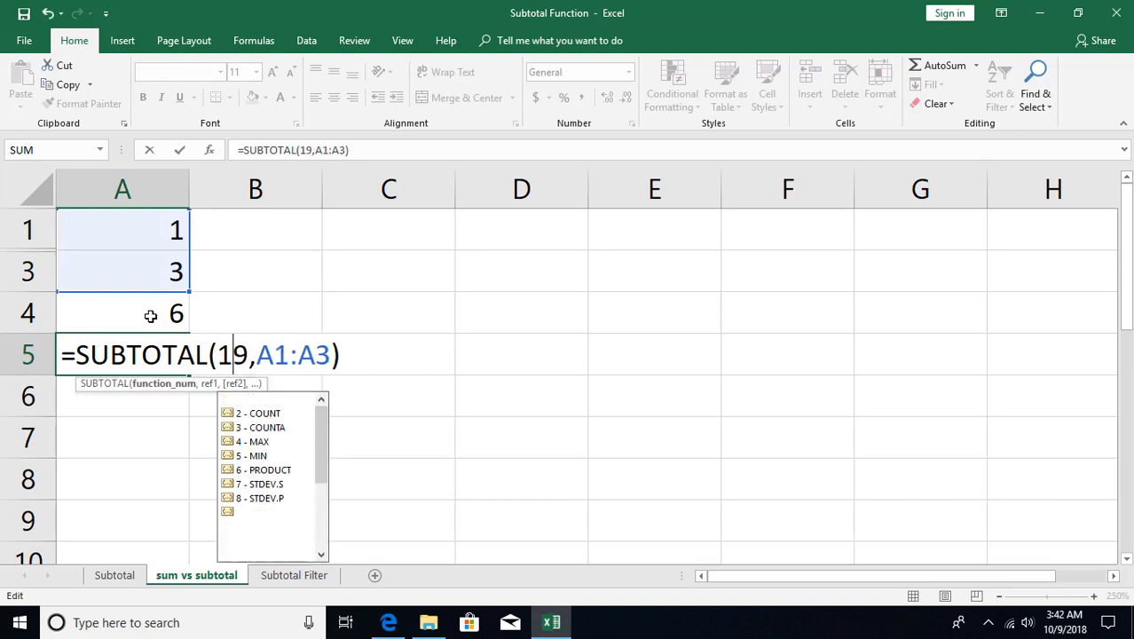
key(ctrl+Return)
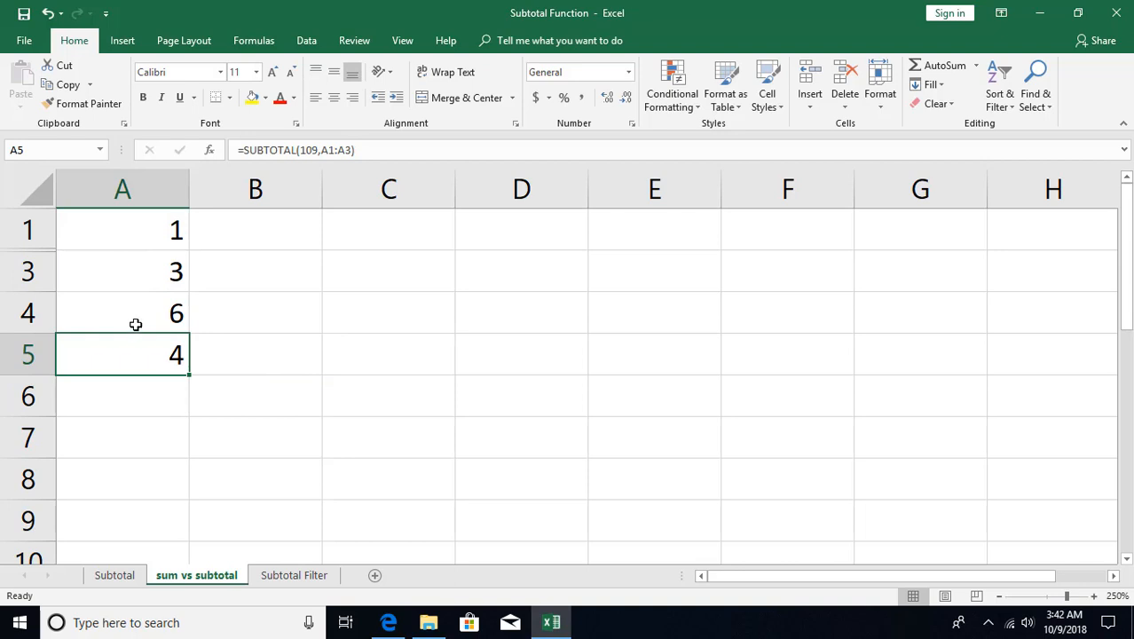
click(155, 309)
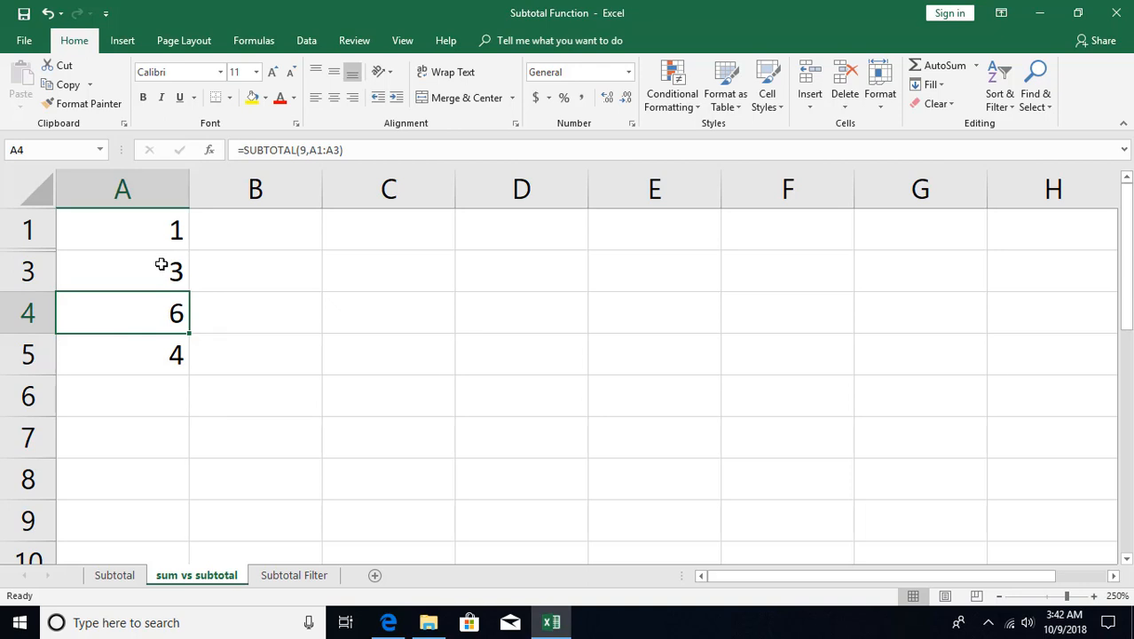
click(159, 354)
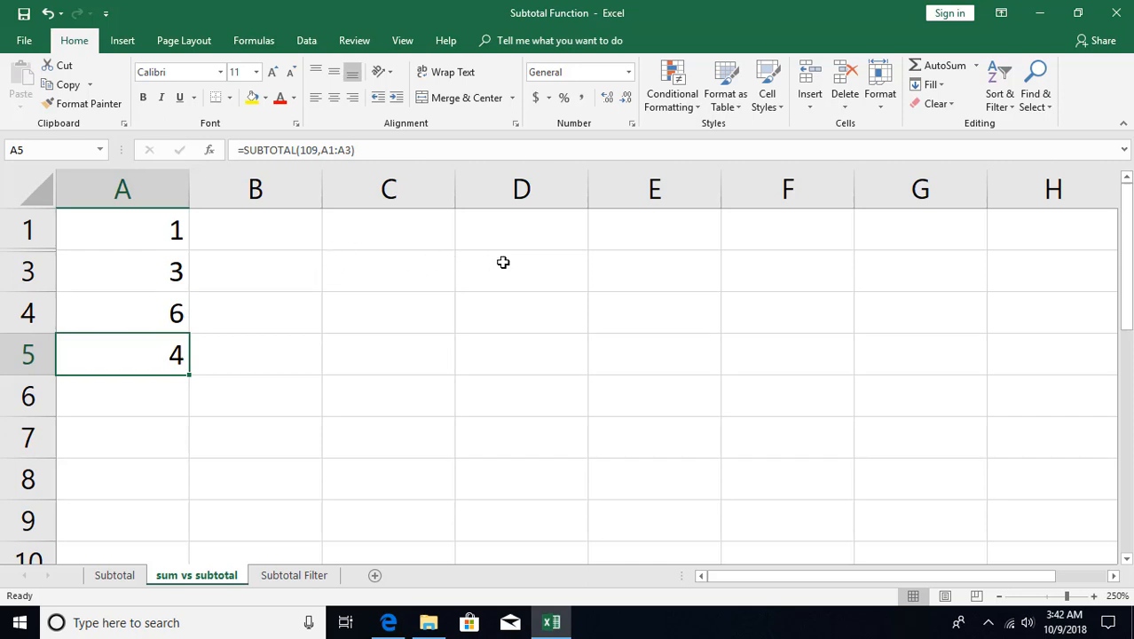
Step: Enter 1, 2 and 3 across row 1 in cells C1 to E1
click(404, 230)
text(1)
key(Tab)
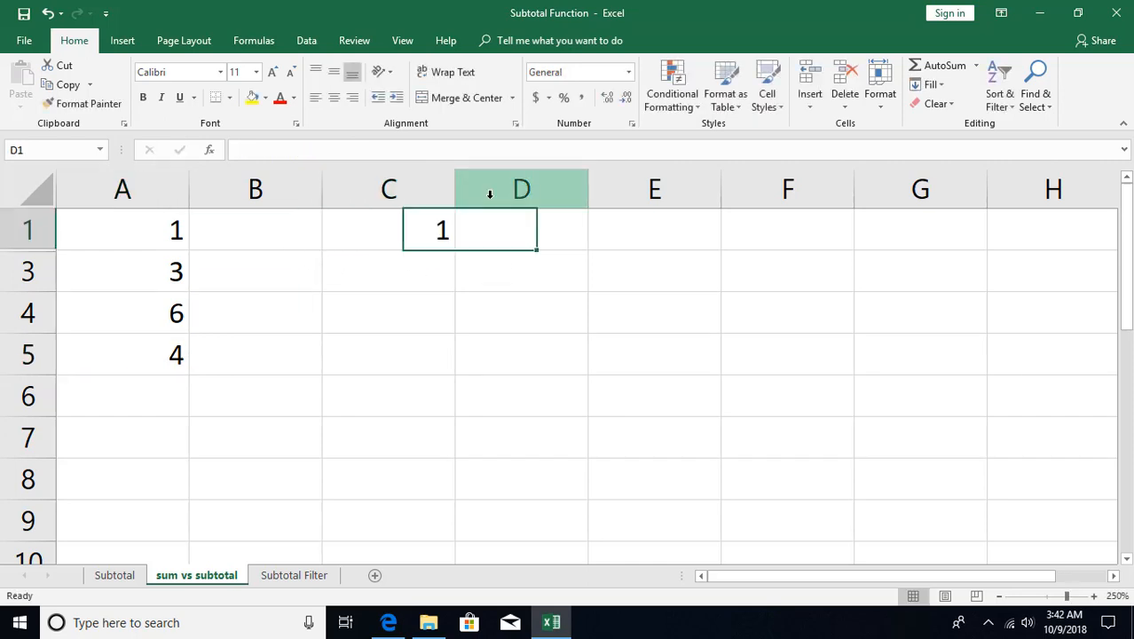
text(2)
key(Tab)
text(3)
key(Tab)
Step: Enter a SUBTOTAL formula in F1, using function 9 - SUM over C1:E1
text(=subtot)
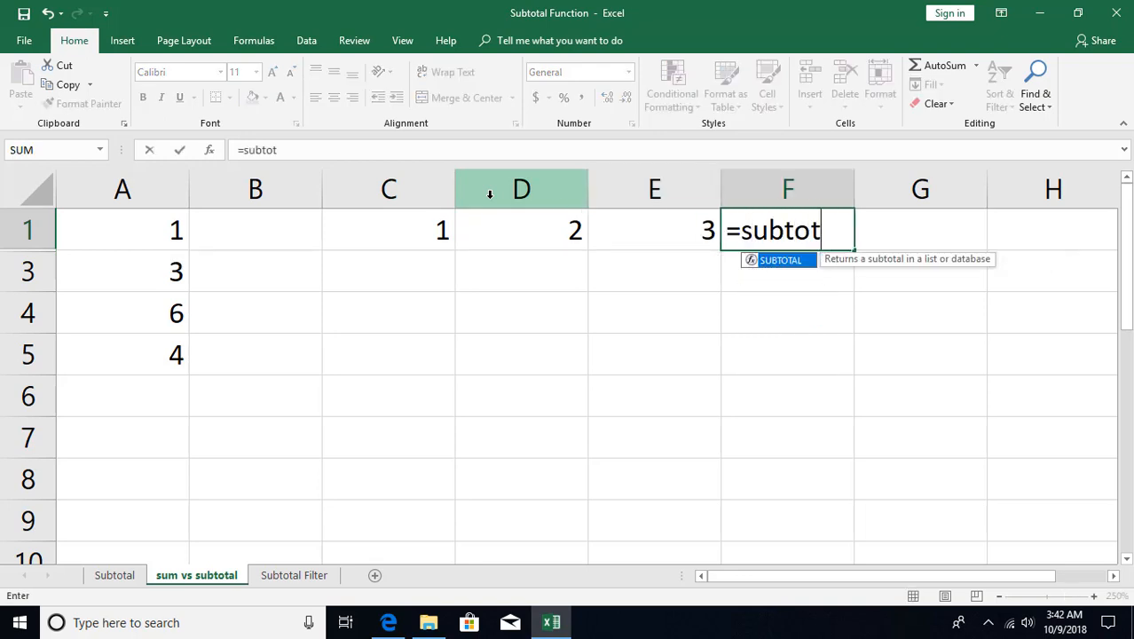
key(Tab)
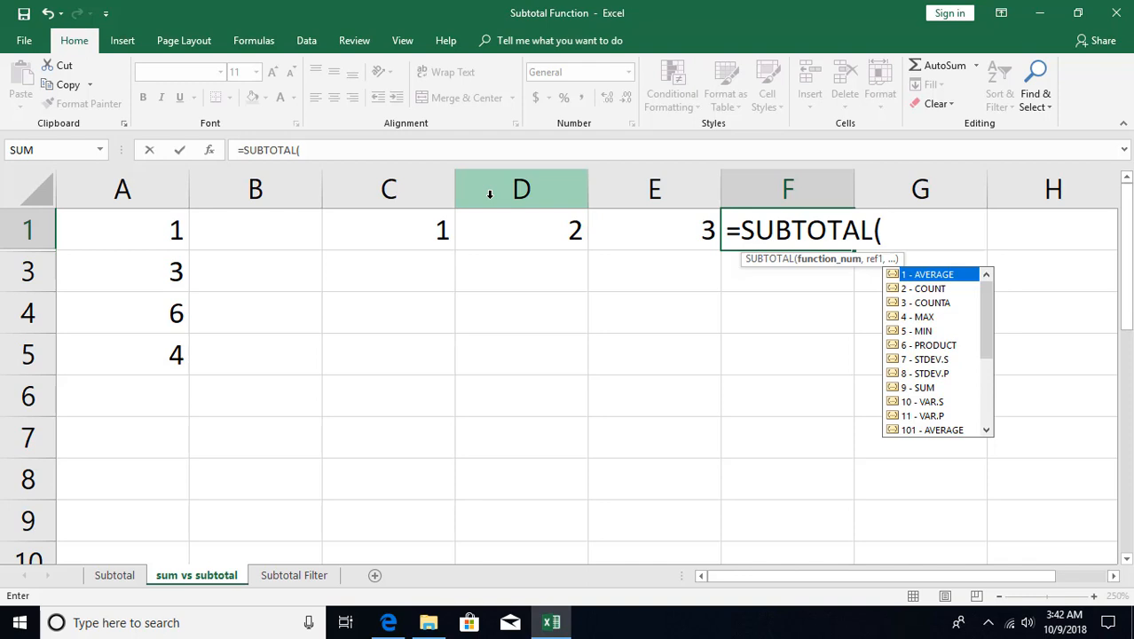
key(Down)
key(Down)
key(Down)
key(Down)
key(Down)
key(Down)
key(Down)
key(Down)
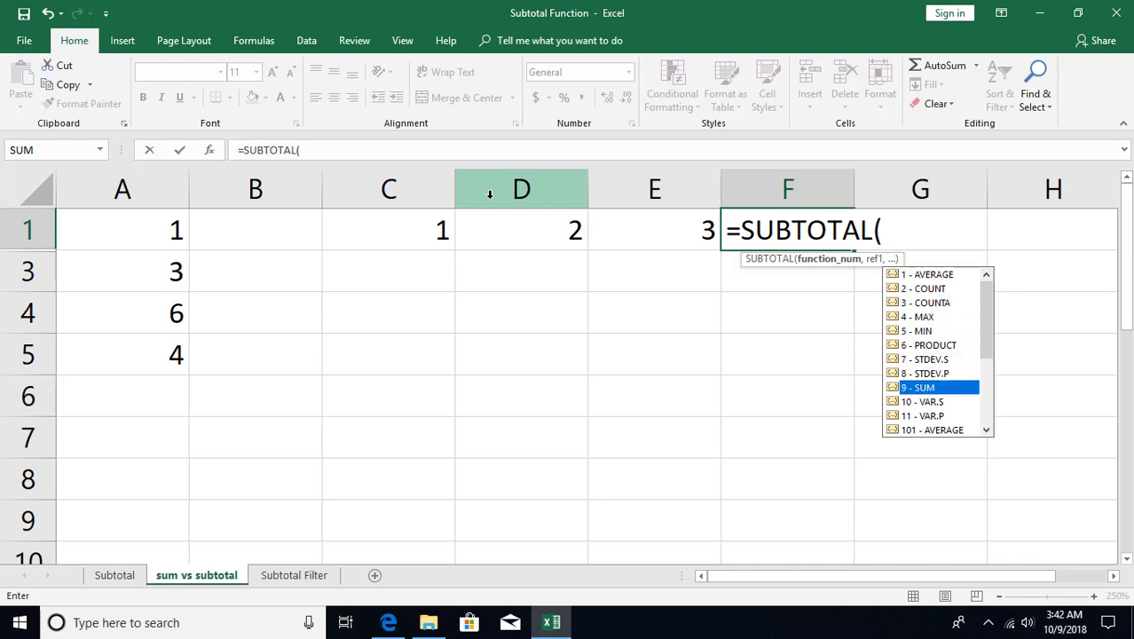
key(Tab)
text(,)
key(Left)
key(shift+Left)
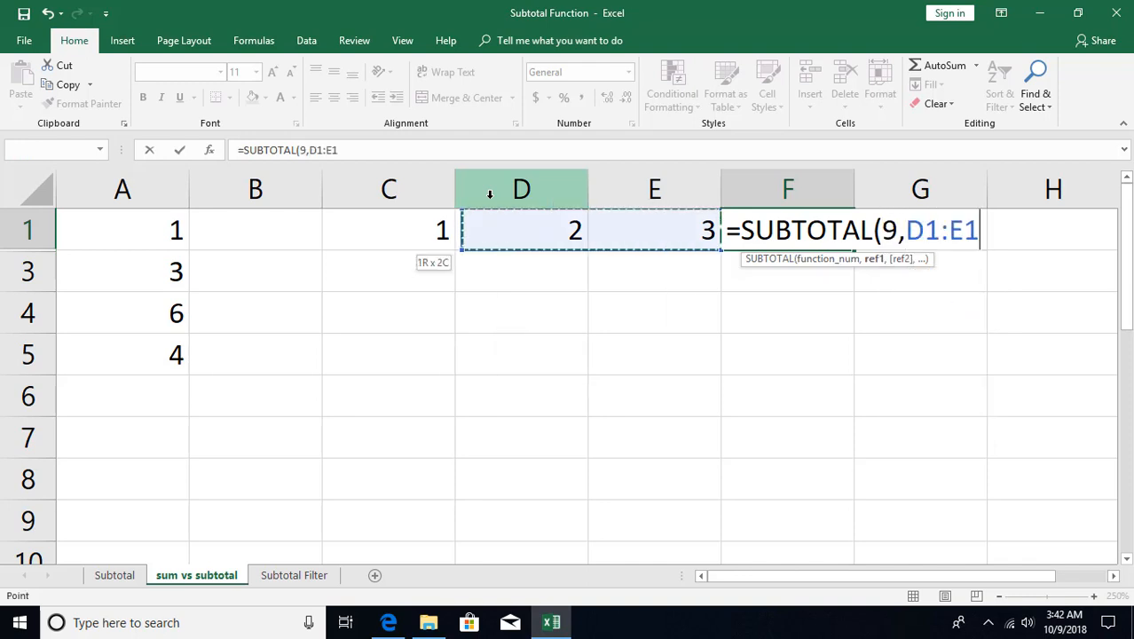
key(shift+Left)
key(Return)
Step: Enter a SUBTOTAL formula in G1, using function 109 over C1:E1
key(Up)
key(Right)
text(=s)
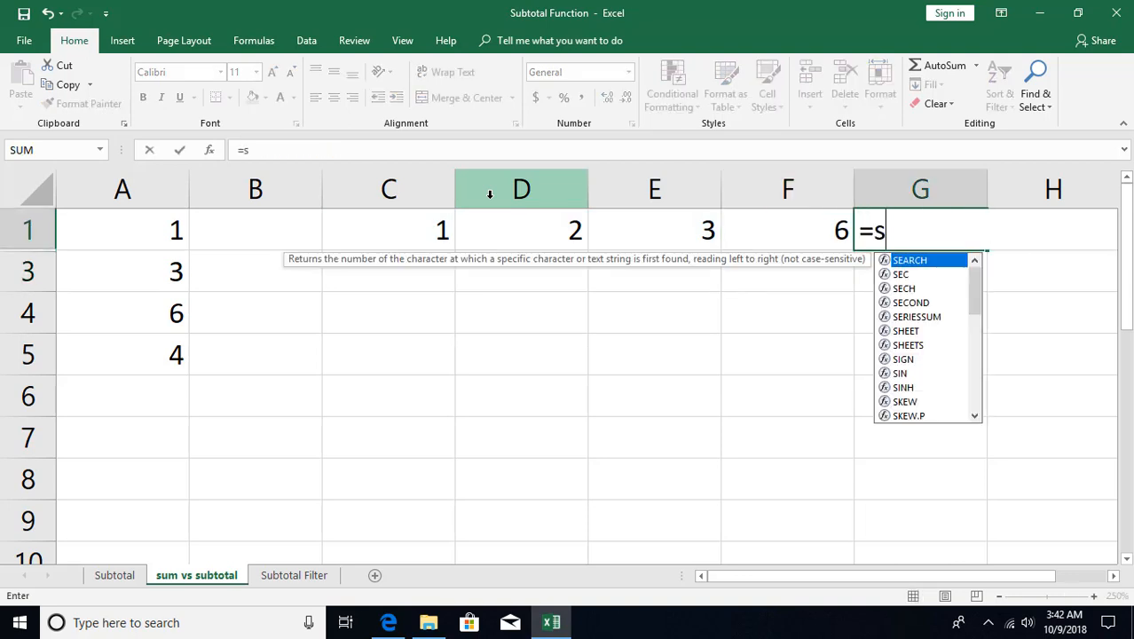
text(ubtot)
key(Tab)
key(Down)
key(Down)
key(Down)
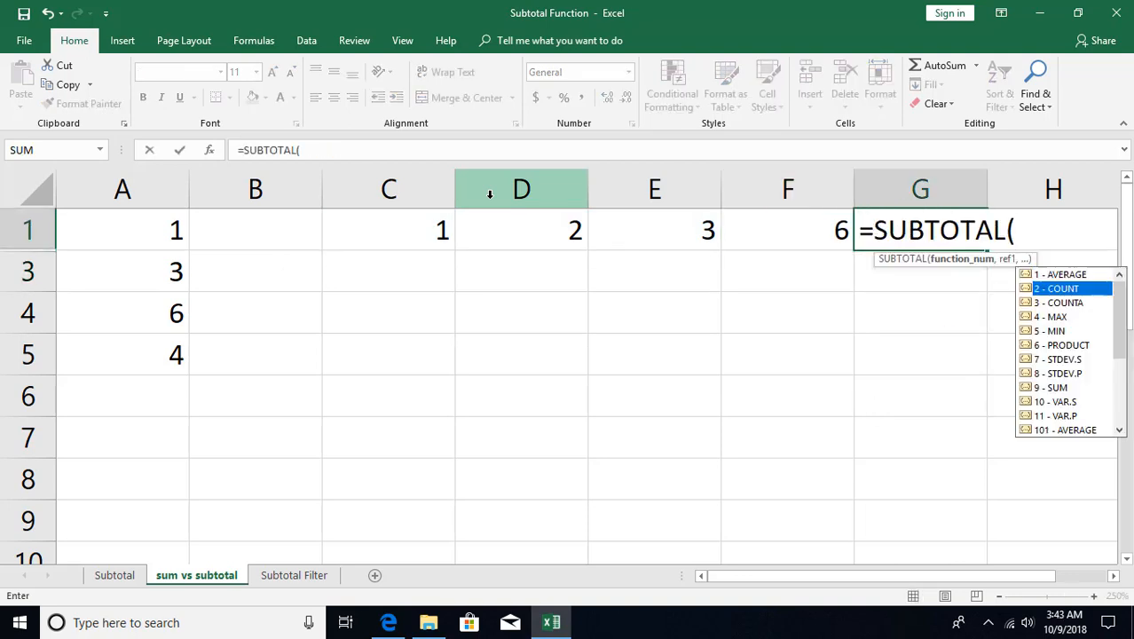
key(Down)
key(Down)
key(Down)
key(Down)
key(Down)
key(Down)
key(Down)
key(Down)
key(Down)
key(Down)
key(Down)
key(Down)
key(Down)
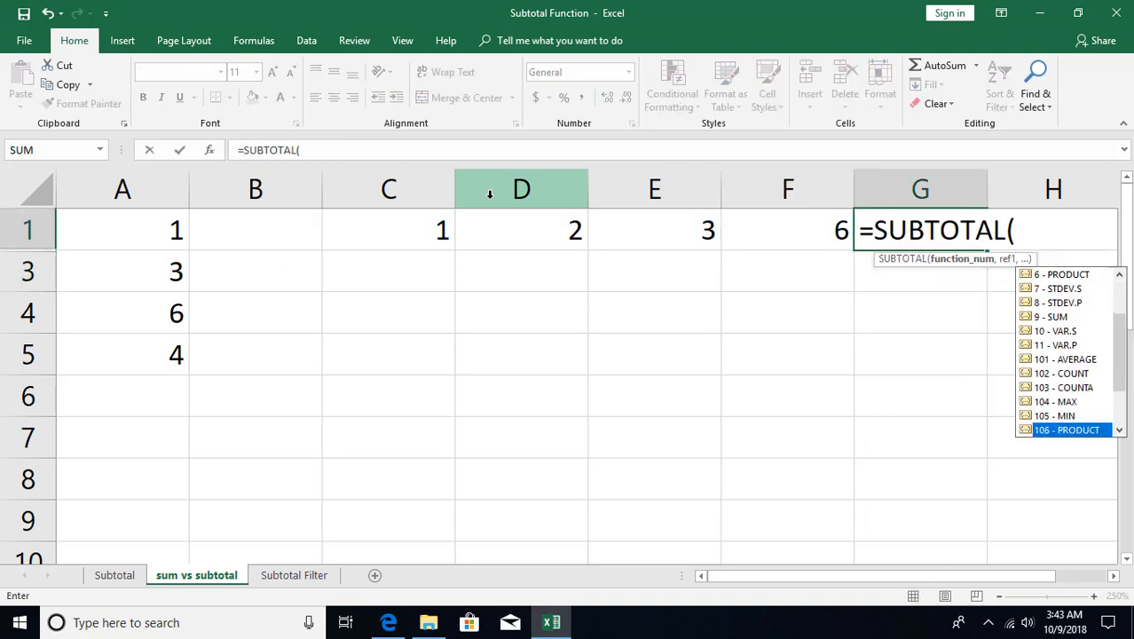
key(Down)
key(Down)
key(Down)
key(Tab)
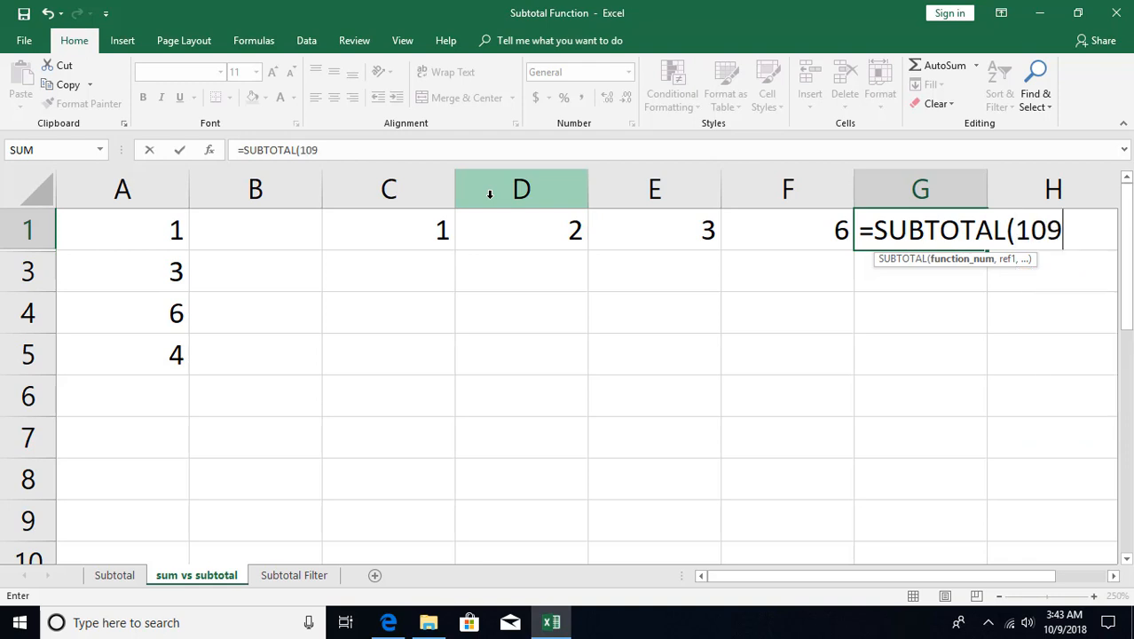
text(,)
key(Left)
key(Left)
key(Left)
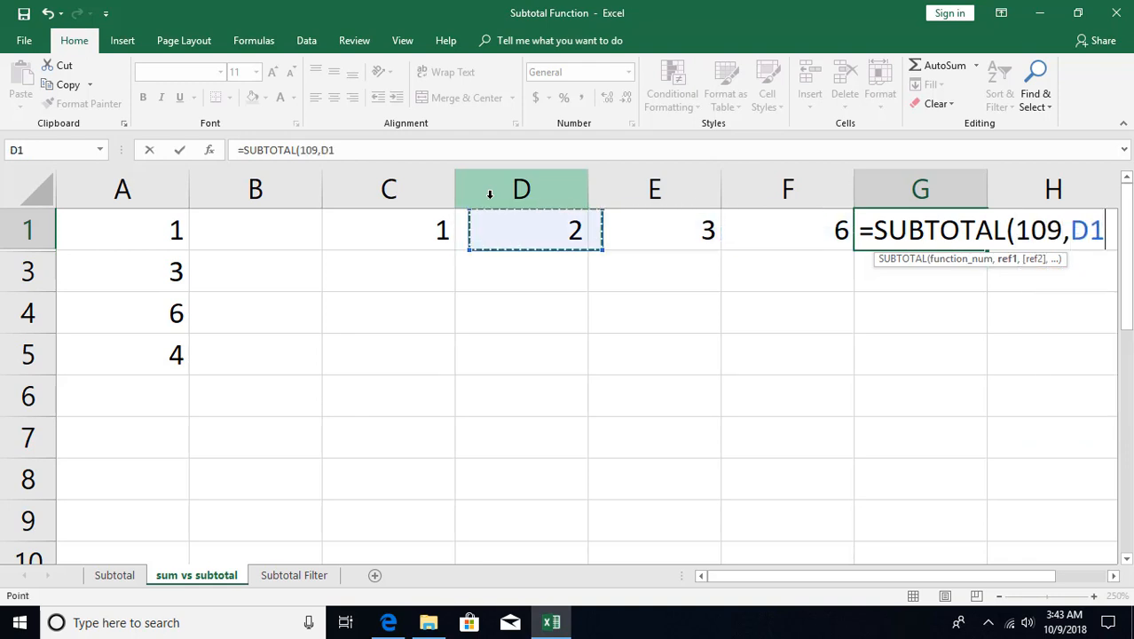
key(Left)
key(shift+Right)
key(shift+Right)
key(Return)
key(Up)
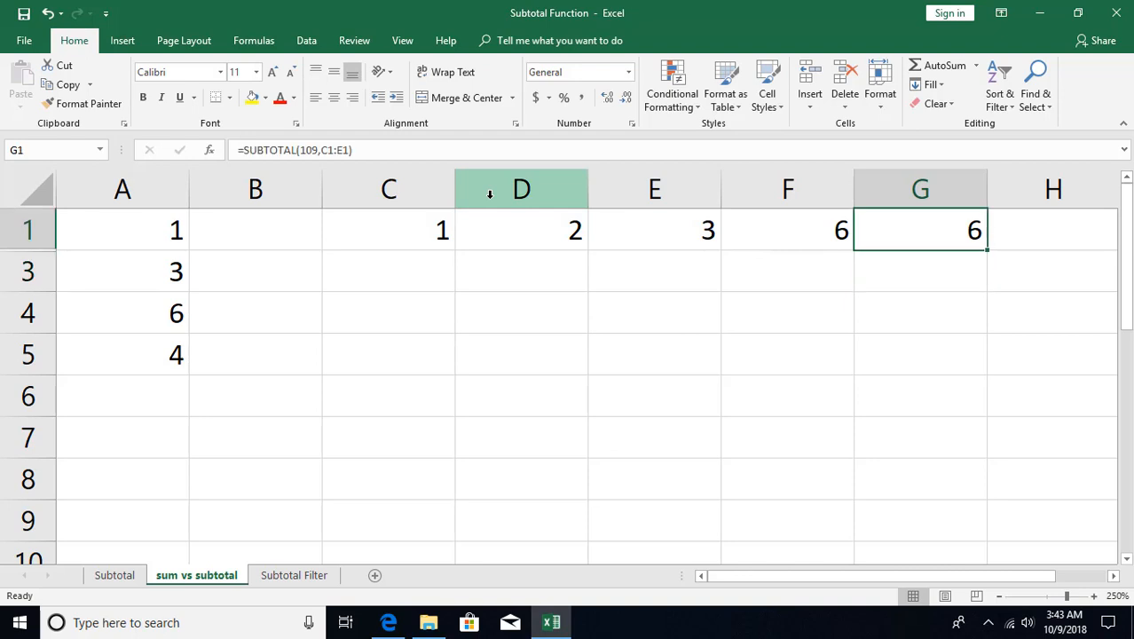
Step: Hide column D and compare the SUBTOTAL results in F1 and G1
click(518, 193)
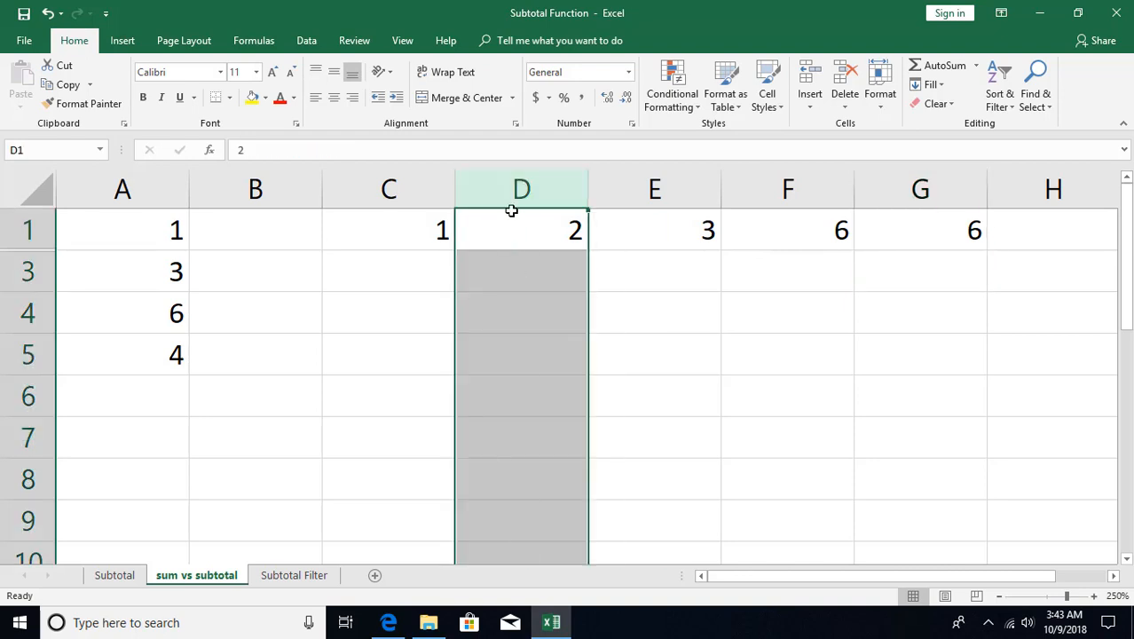
right_click(522, 189)
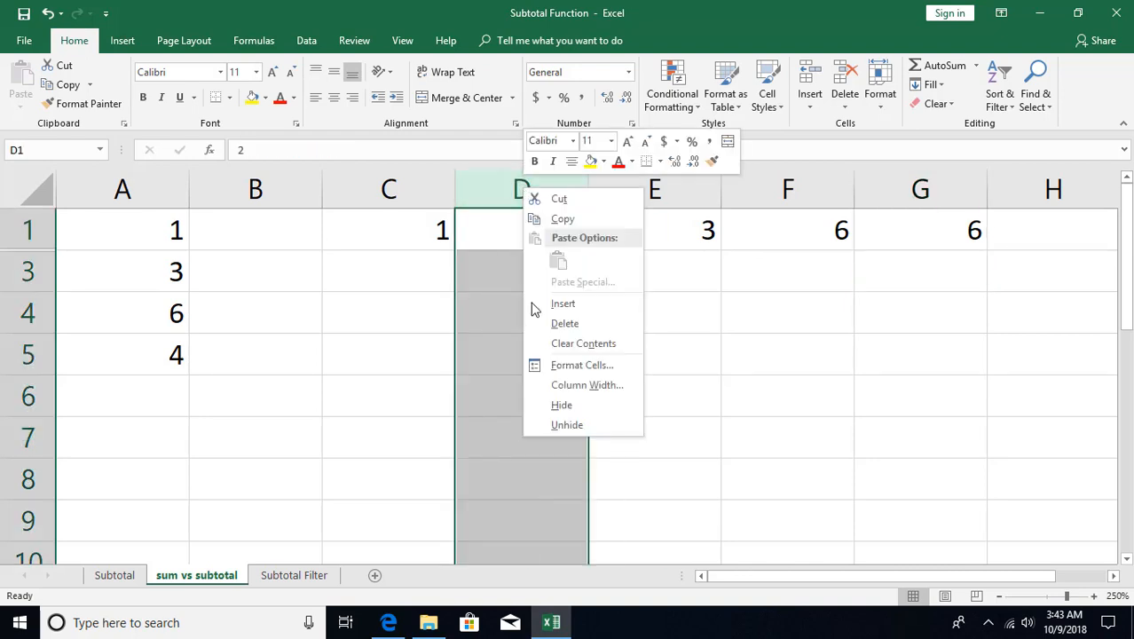
click(561, 406)
click(671, 232)
click(770, 232)
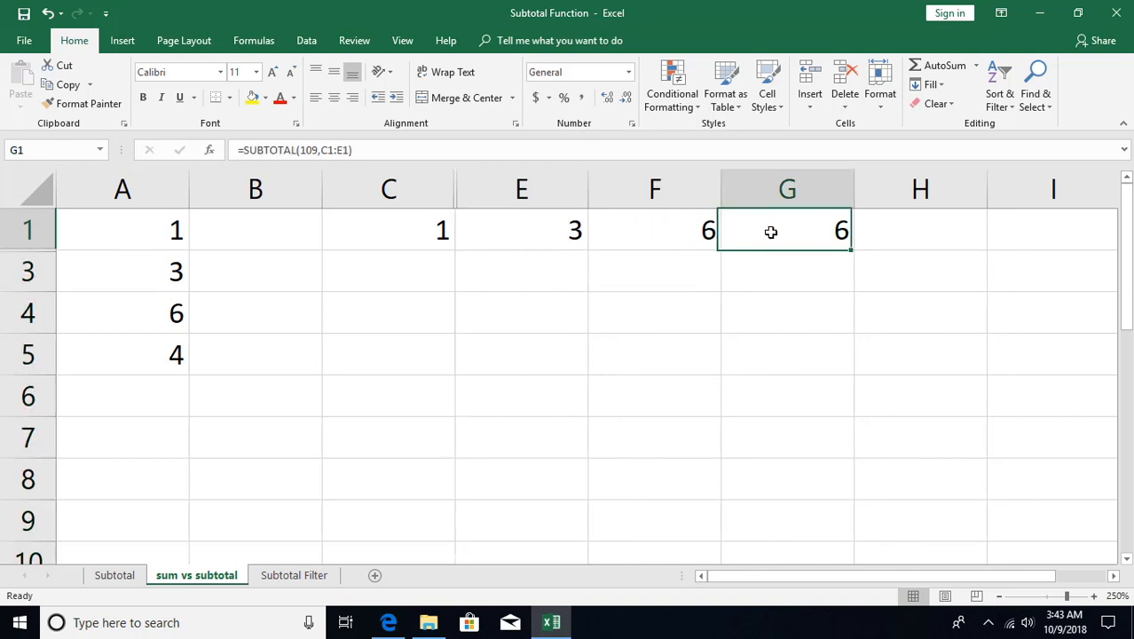
click(663, 231)
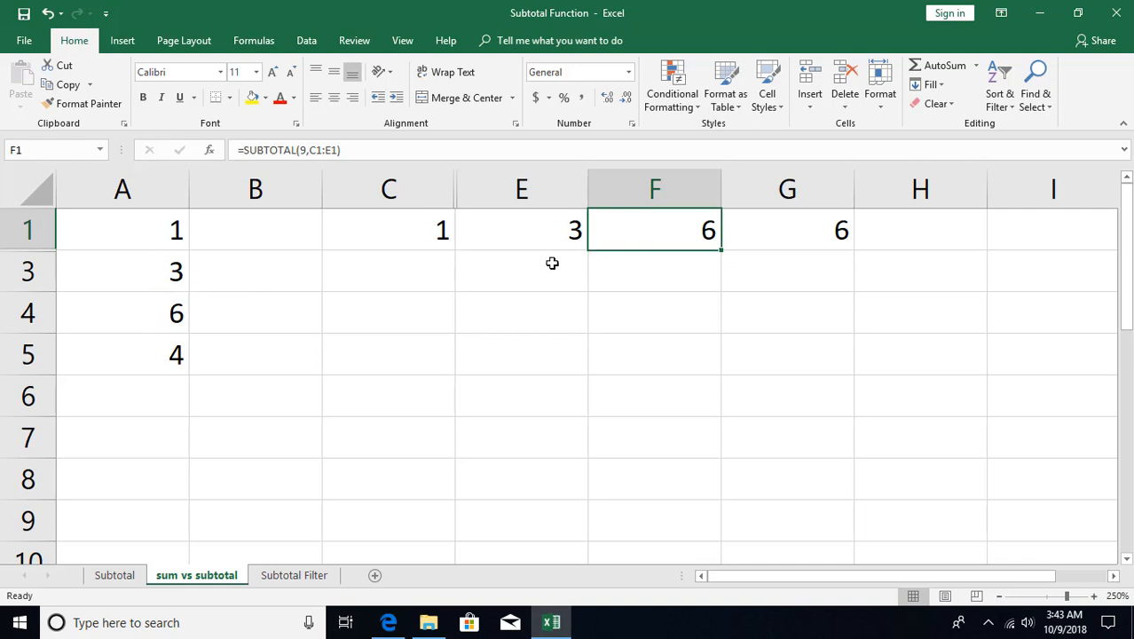
Step: Switch to the Subtotal Filter sheet
click(293, 577)
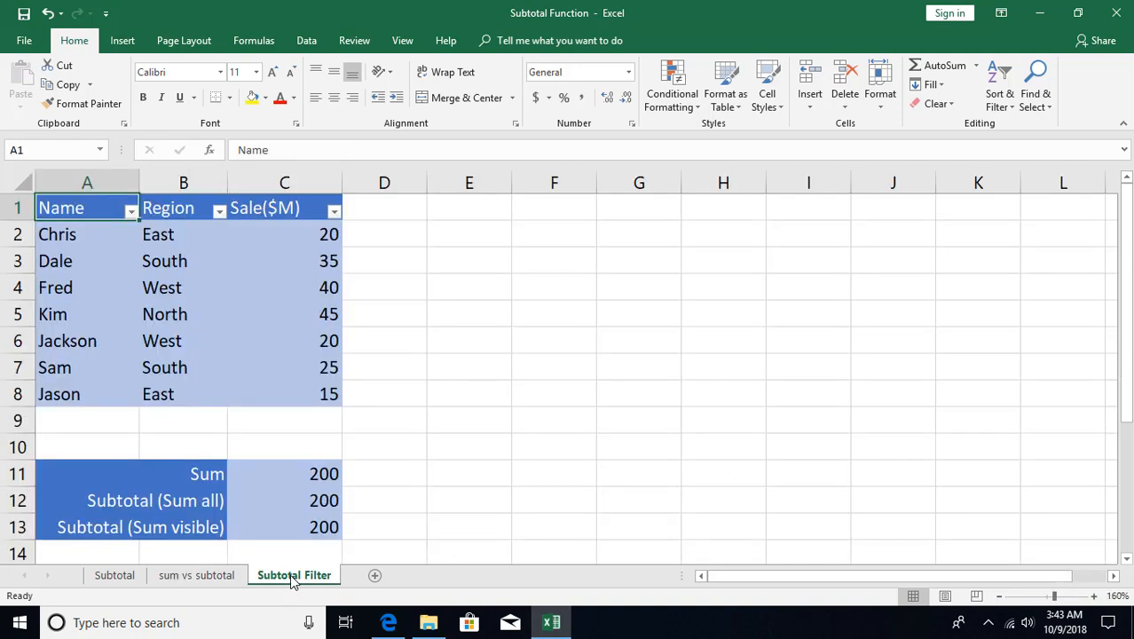
Step: Review the SUBTOTAL formulas behind the Sum all and Sum visible totals in C12 and C13
click(252, 426)
click(170, 504)
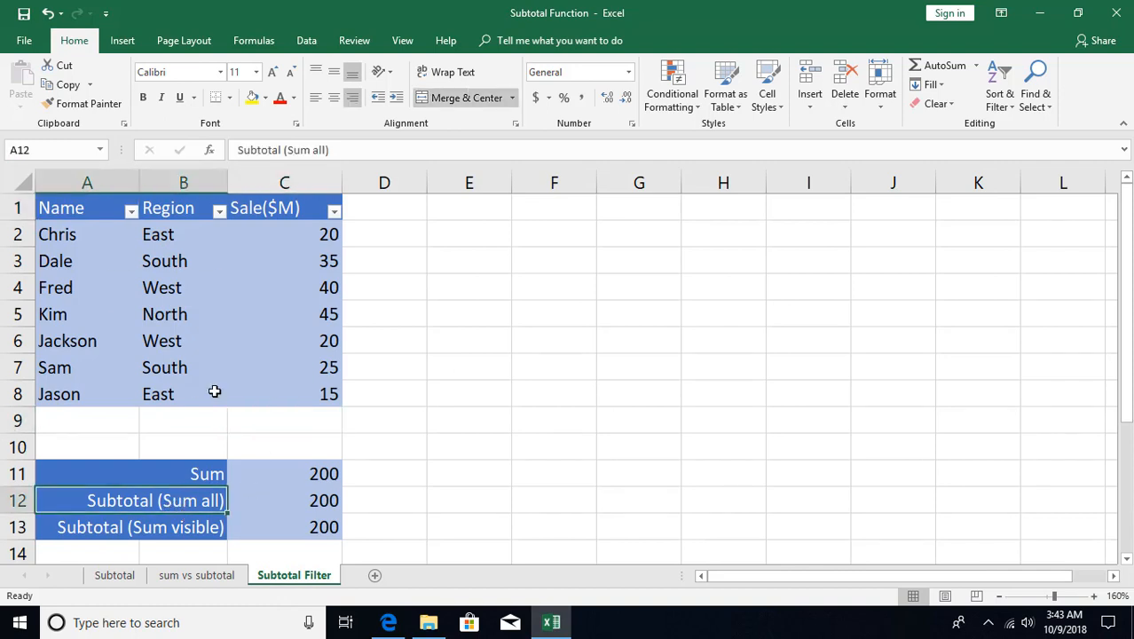
click(266, 500)
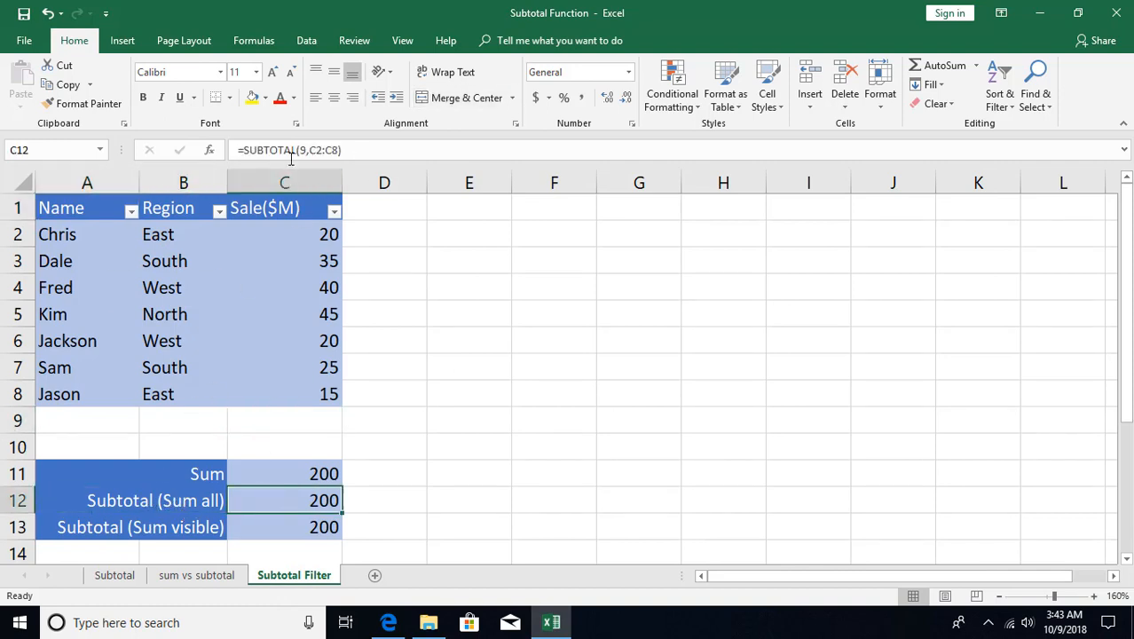
click(296, 527)
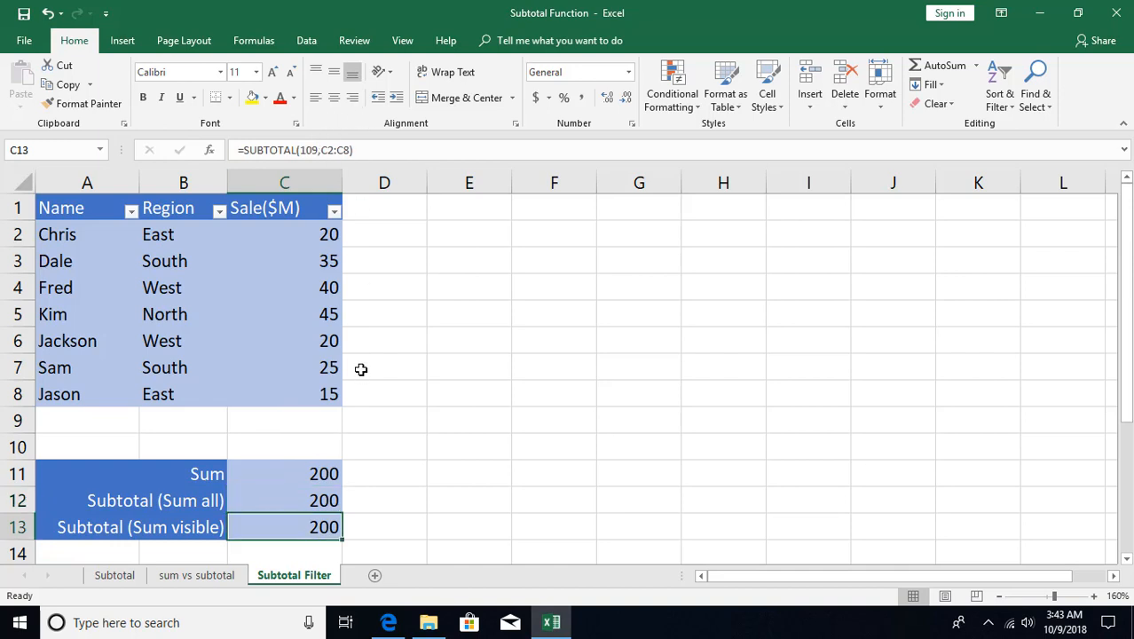
click(217, 291)
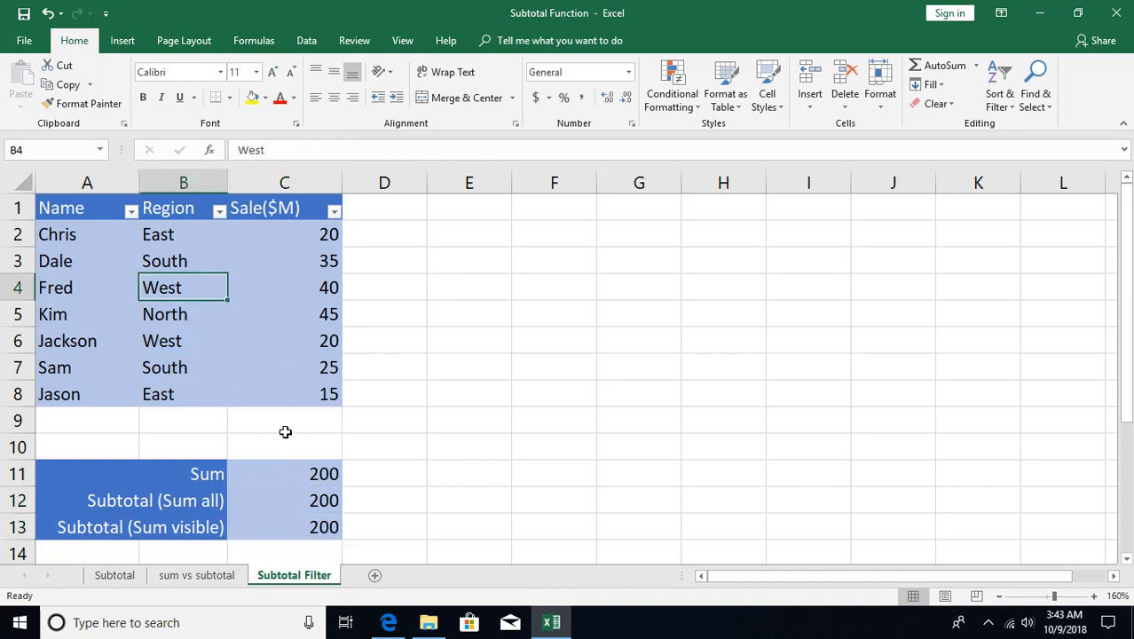
Step: Check the cell ranges referenced by the SUM formula in C11 and the SUBTOTAL formulas in C12 and C13, leaving them unchanged
click(299, 475)
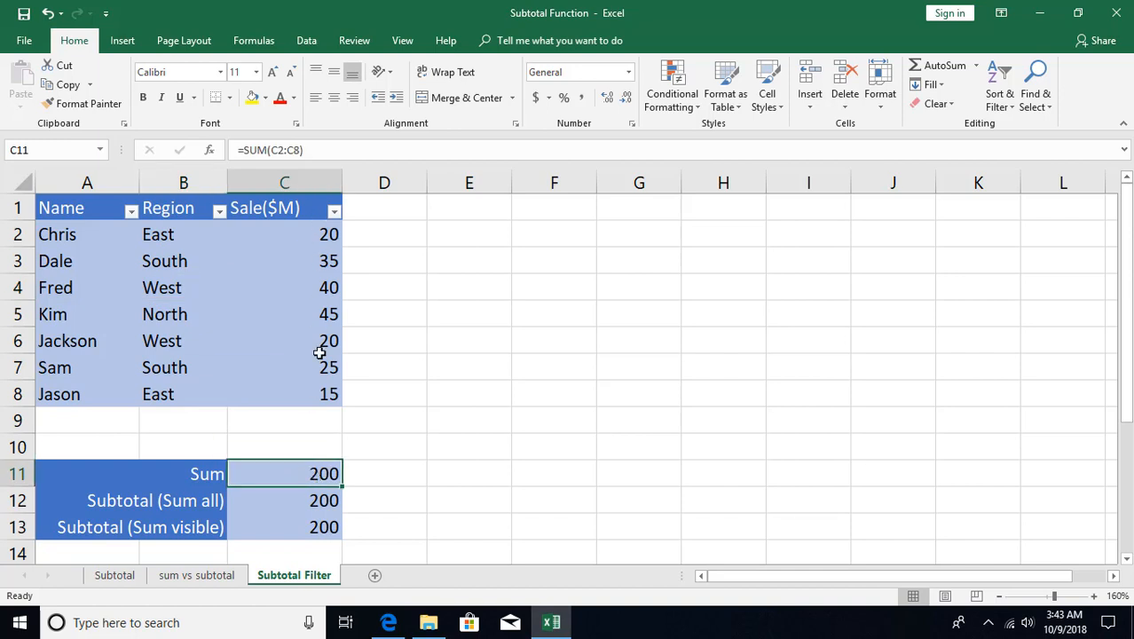
key(F2)
key(Escape)
click(321, 502)
key(F2)
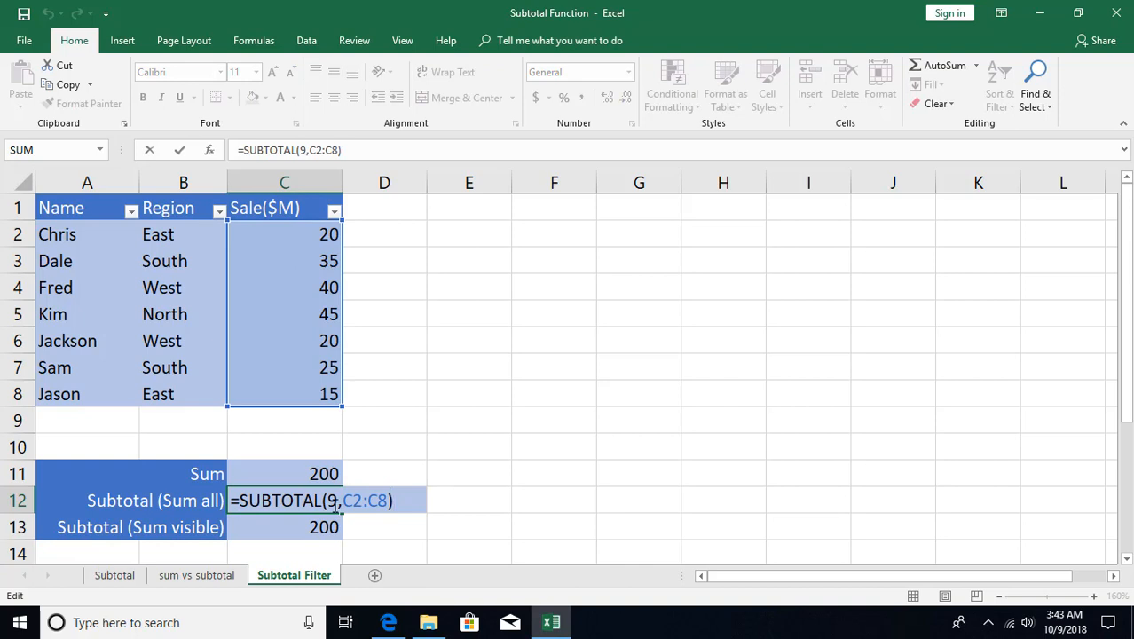
key(Escape)
click(341, 528)
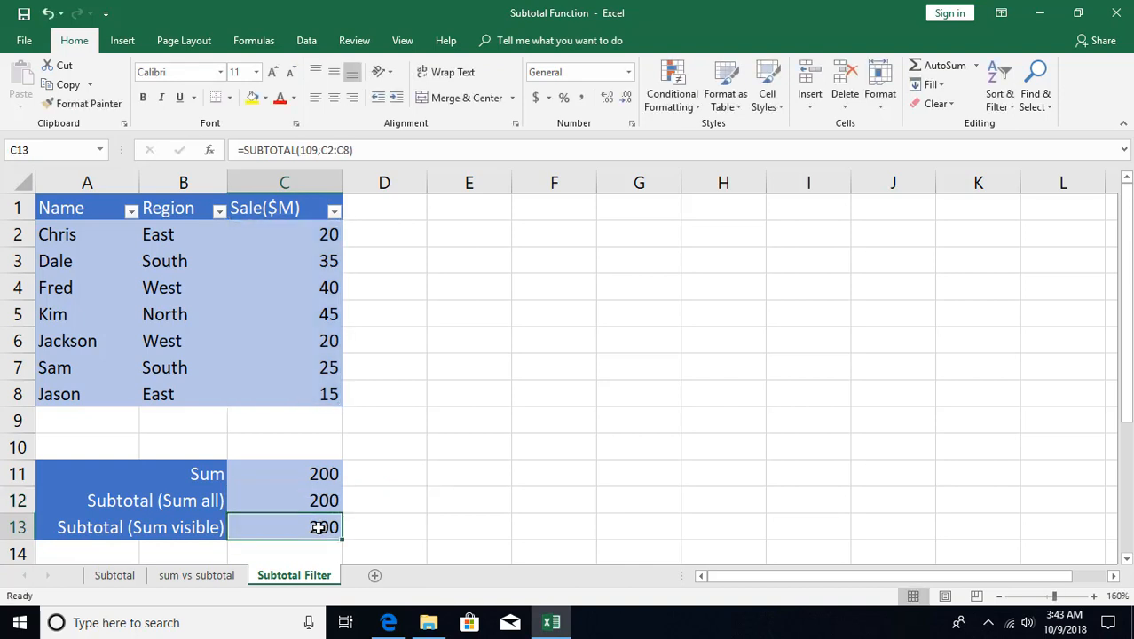
key(F2)
key(Escape)
Step: Filter the sales table's Region column to show only East
click(219, 210)
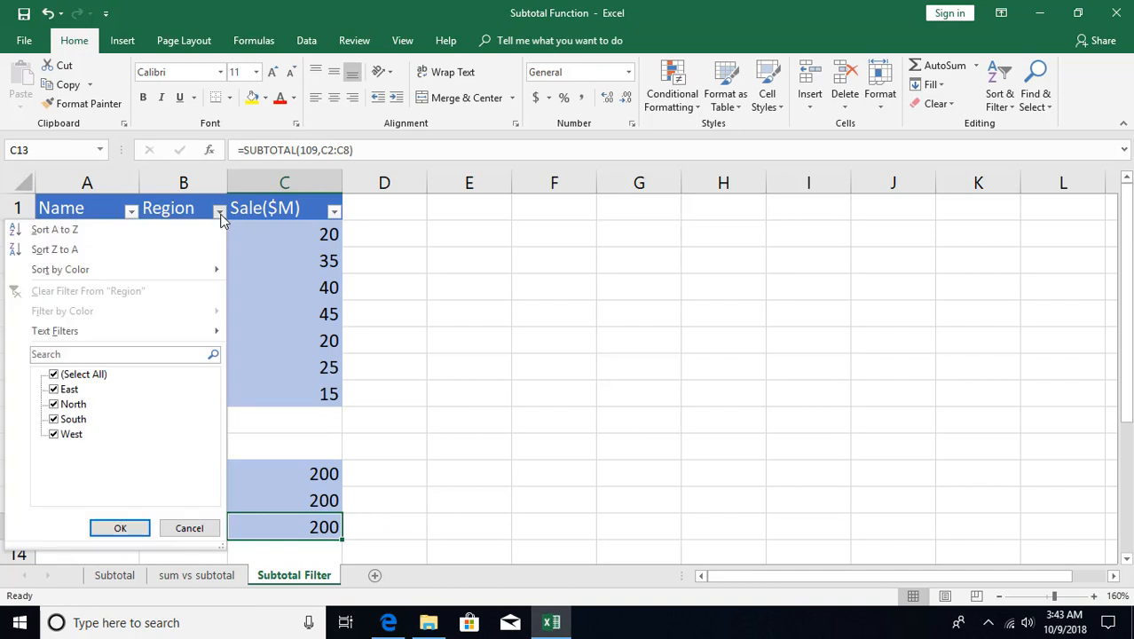
click(71, 374)
click(69, 390)
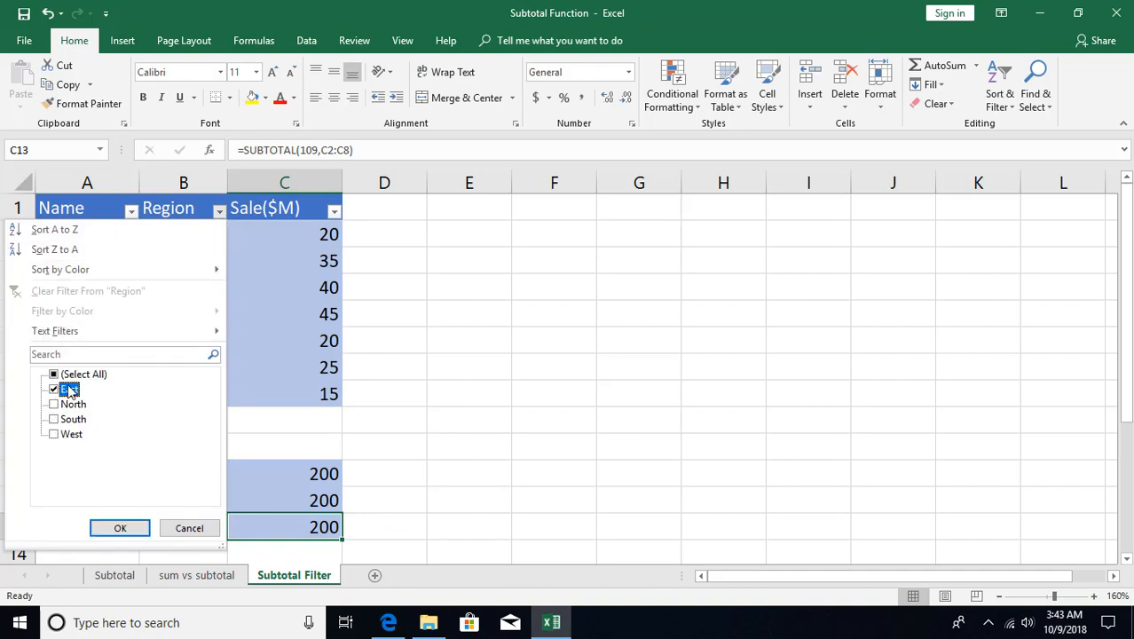
click(118, 530)
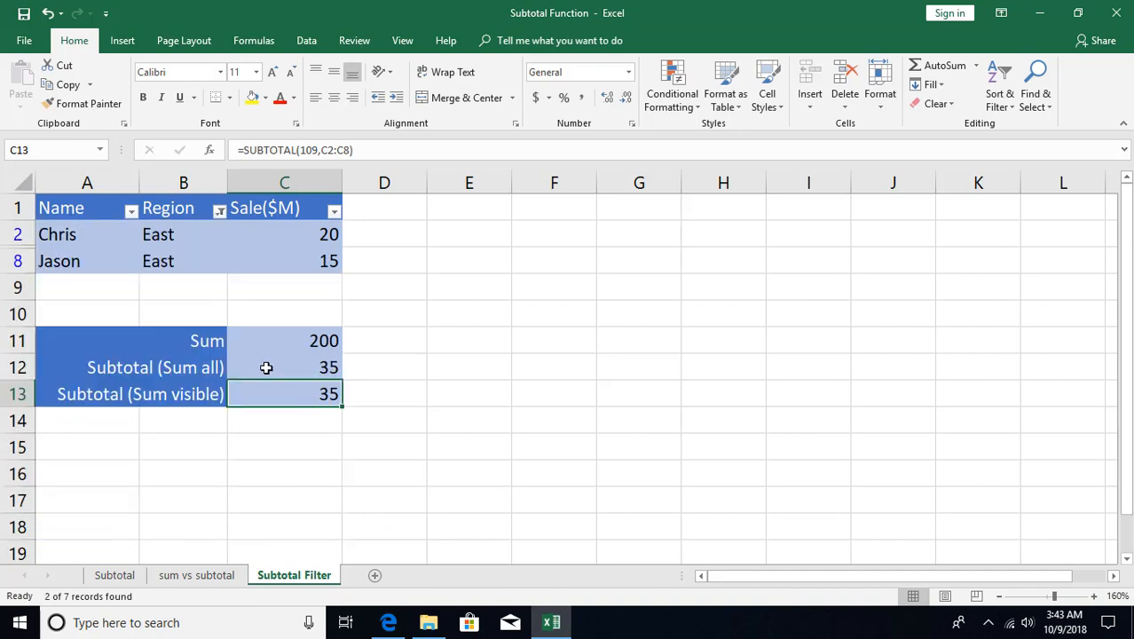
Step: Compare the filtered SUBTOTAL results for functions 9 and 109 in C12 and C13 with the plain SUM in C11
click(266, 367)
click(190, 368)
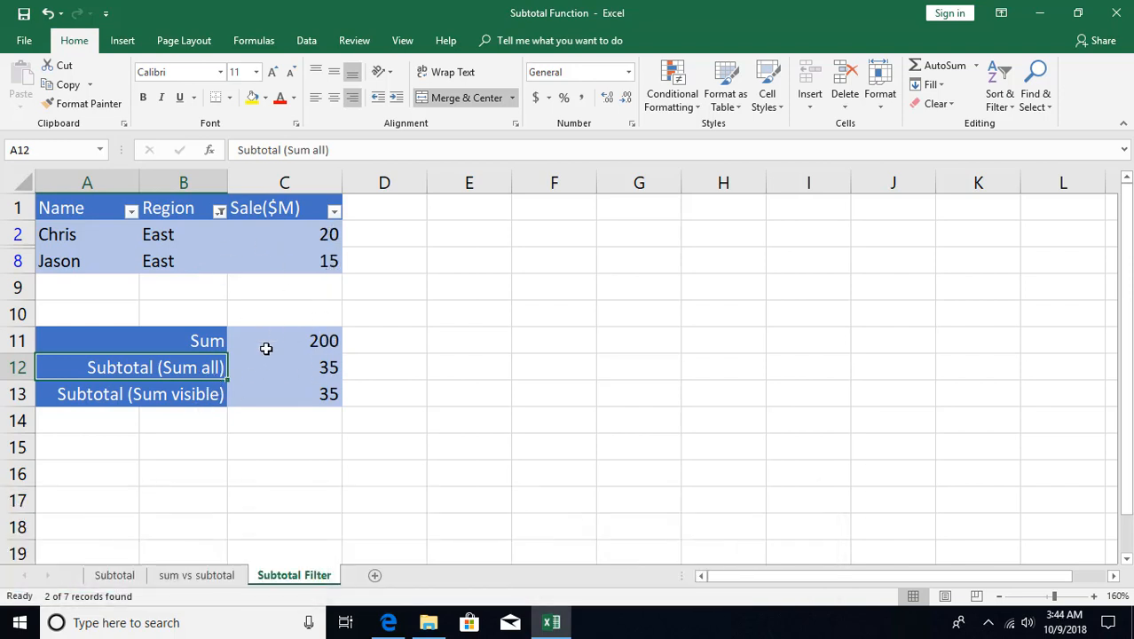
click(295, 374)
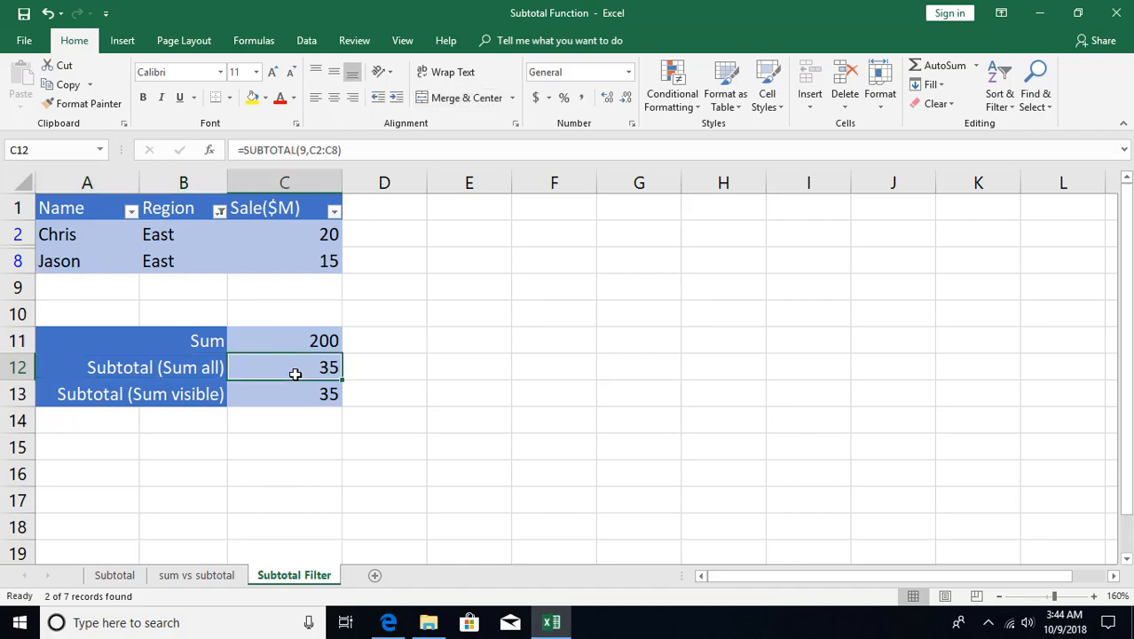
click(296, 391)
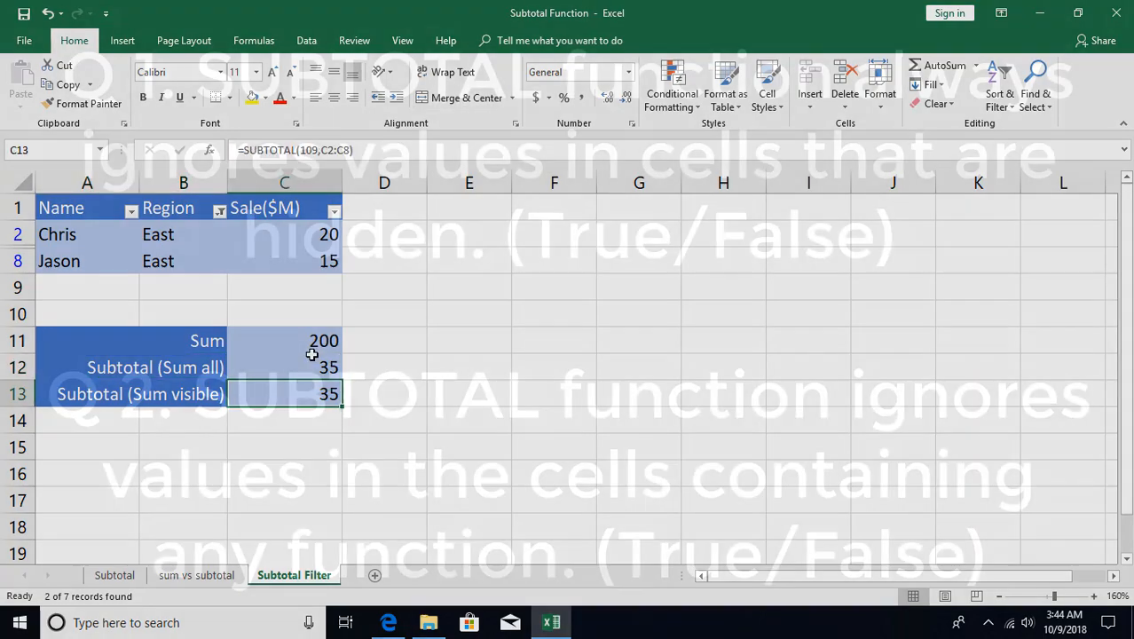